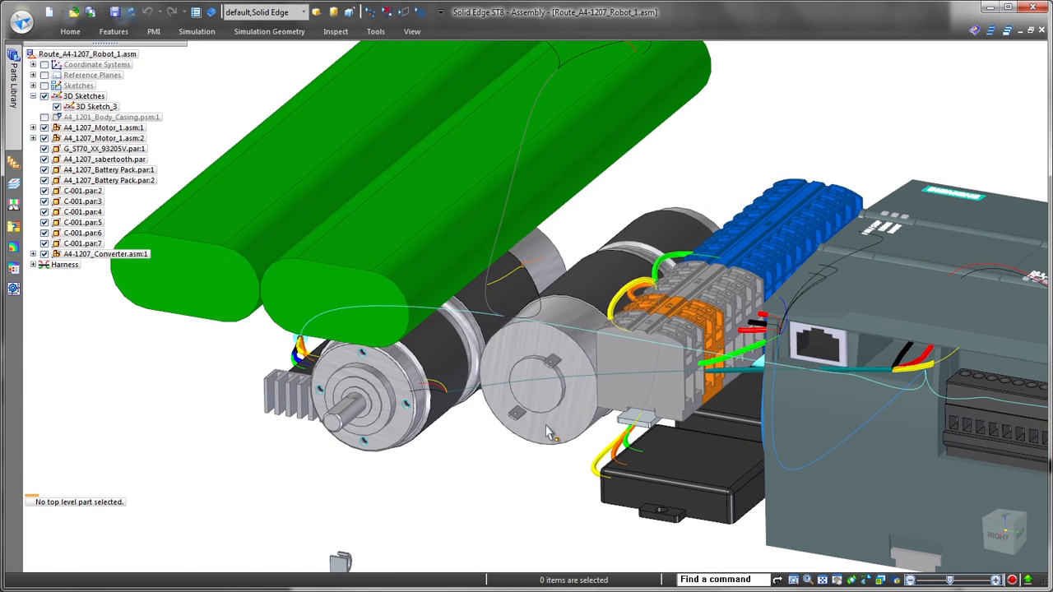
- Edit Motor_PD3557.par of A4_1207_Motor_1.asm:2 in place and assign component name R-239 with terminal 1 on the lower lug's hole
{"action": "left_click", "coordinate": [562, 458]}
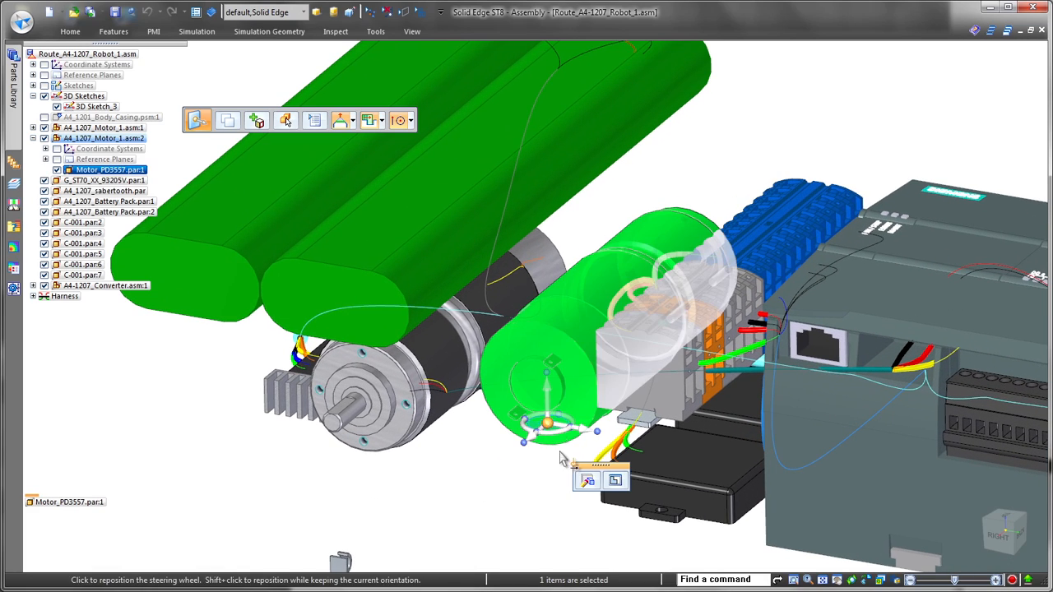
{"action": "left_click", "coordinate": [615, 480]}
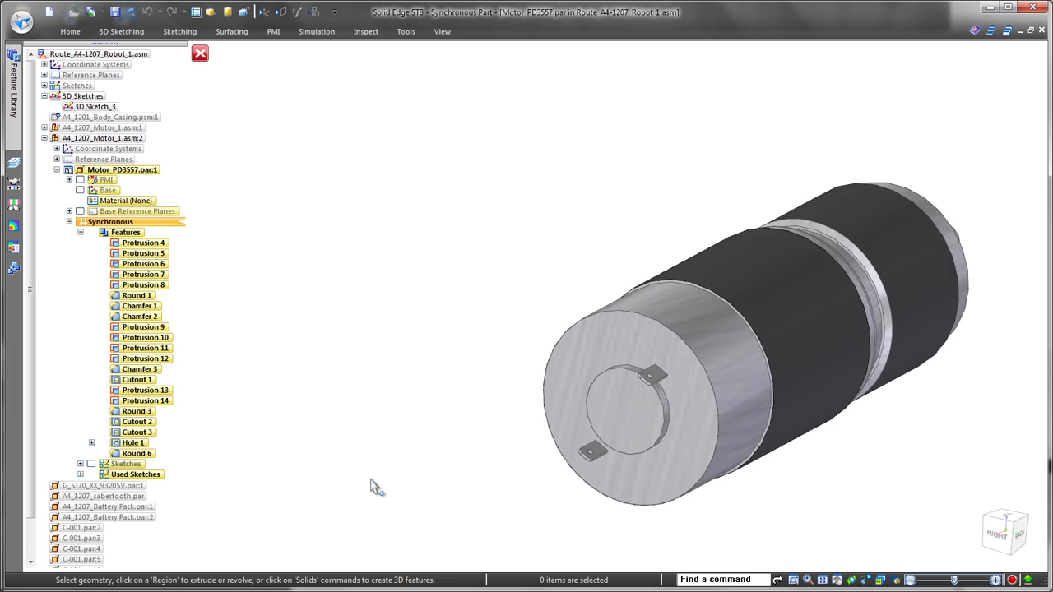
{"action": "left_click", "coordinate": [406, 35]}
{"action": "left_click", "coordinate": [476, 88]}
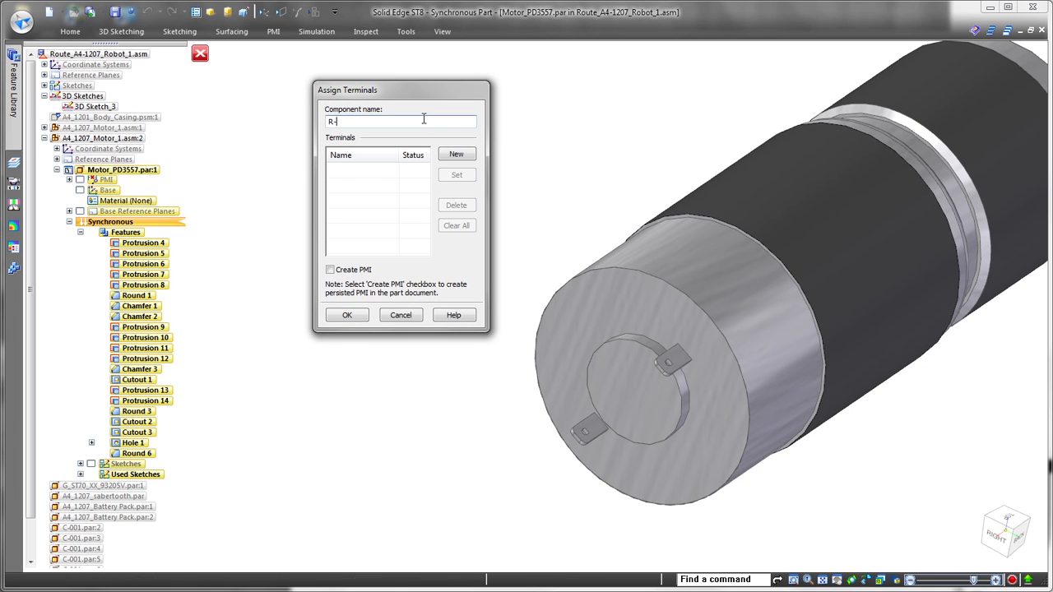
{"action": "left_click", "coordinate": [583, 435]}
{"action": "left_click", "coordinate": [458, 156]}
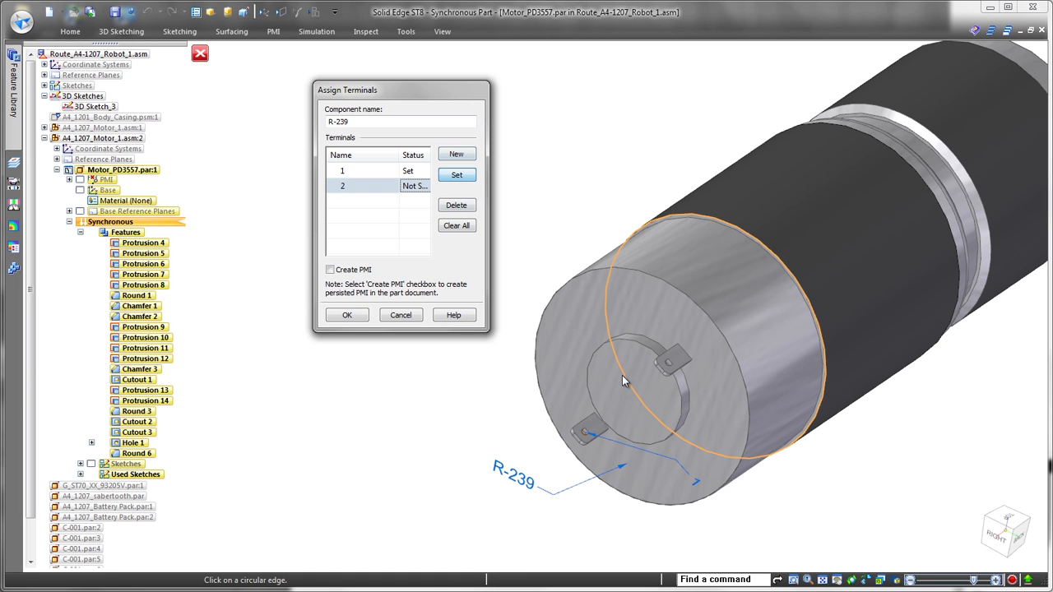
- Set terminal 2 of component R-239 on the circular hole edge of the motor's other lug
{"action": "middle_click_drag", "start_coordinate": [623, 381], "coordinate": [743, 291]}
{"action": "scroll", "coordinate": [683, 395], "scroll_direction": "up", "scroll_amount": 6}
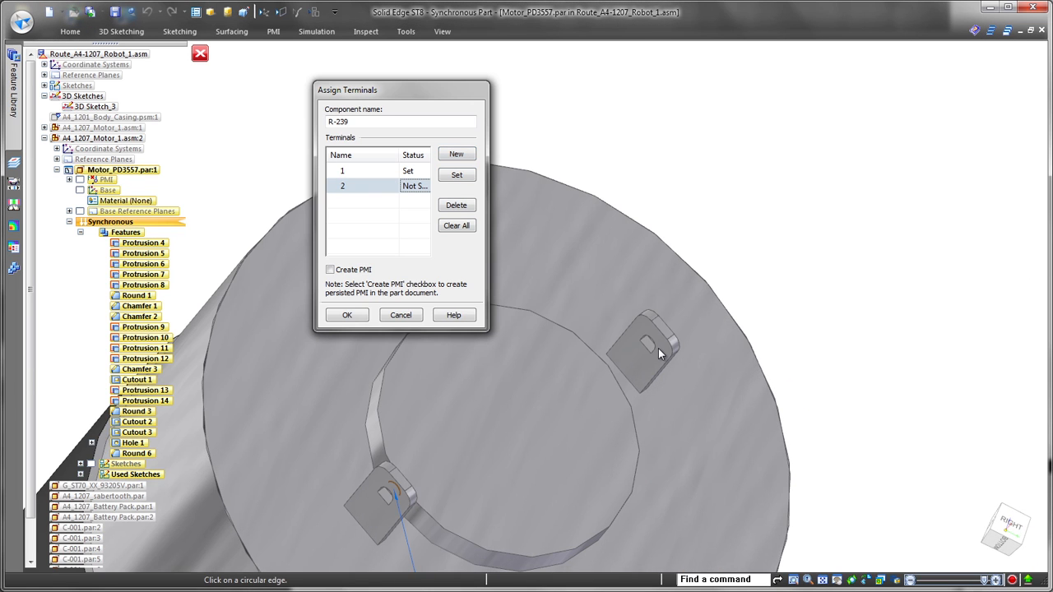
{"action": "left_click", "coordinate": [659, 346]}
{"action": "scroll", "coordinate": [667, 349], "scroll_direction": "down", "scroll_amount": 6}
{"action": "middle_click_drag", "start_coordinate": [627, 375], "coordinate": [474, 478]}
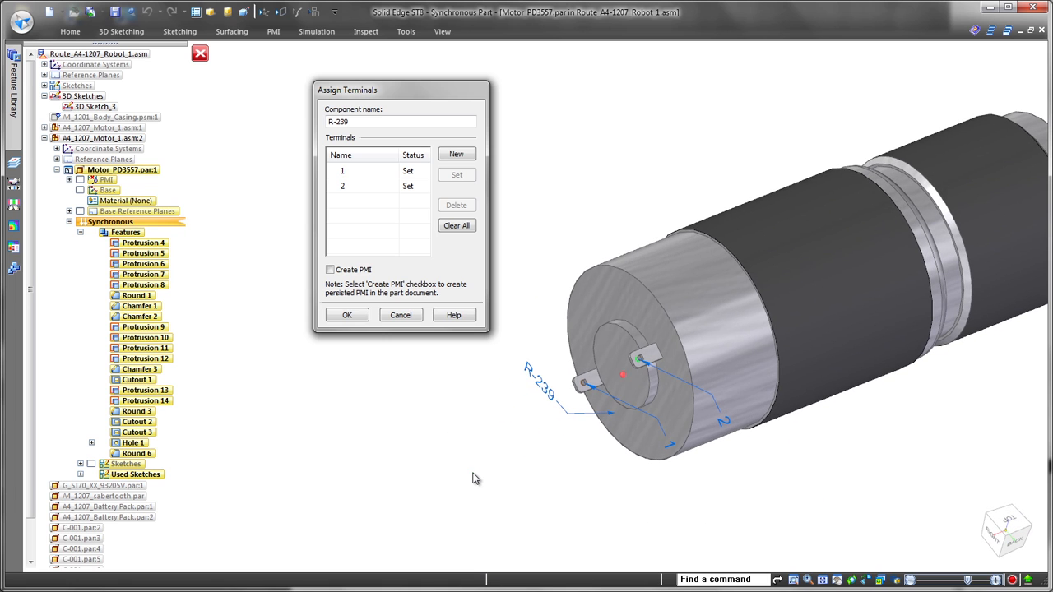
- Create PMI for the R-239 terminal assignments, accept them and return to the robot assembly
{"action": "left_click", "coordinate": [353, 270]}
{"action": "left_click", "coordinate": [349, 316]}
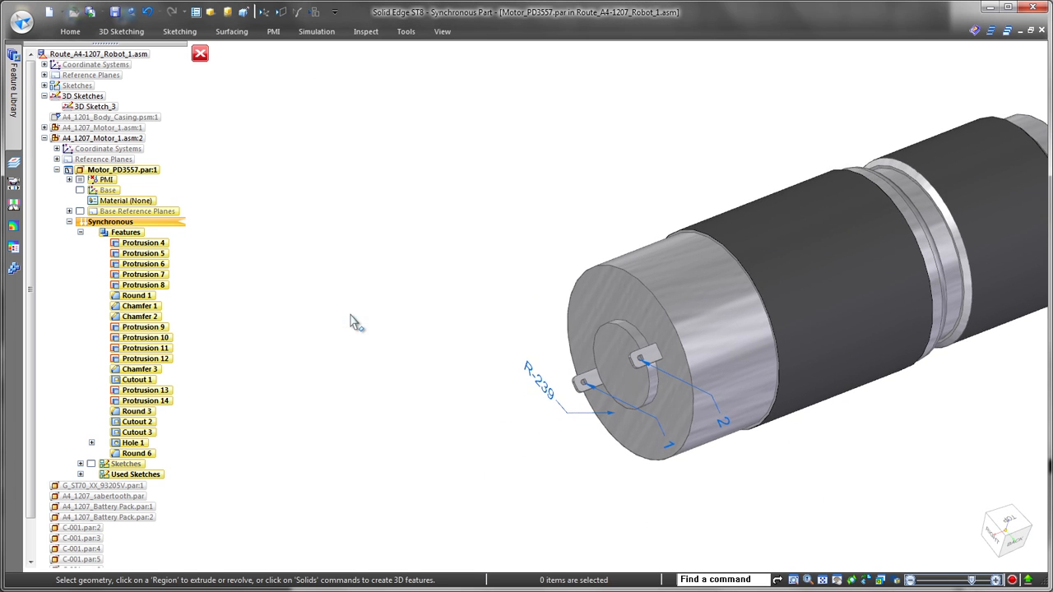
{"action": "left_click", "coordinate": [199, 53]}
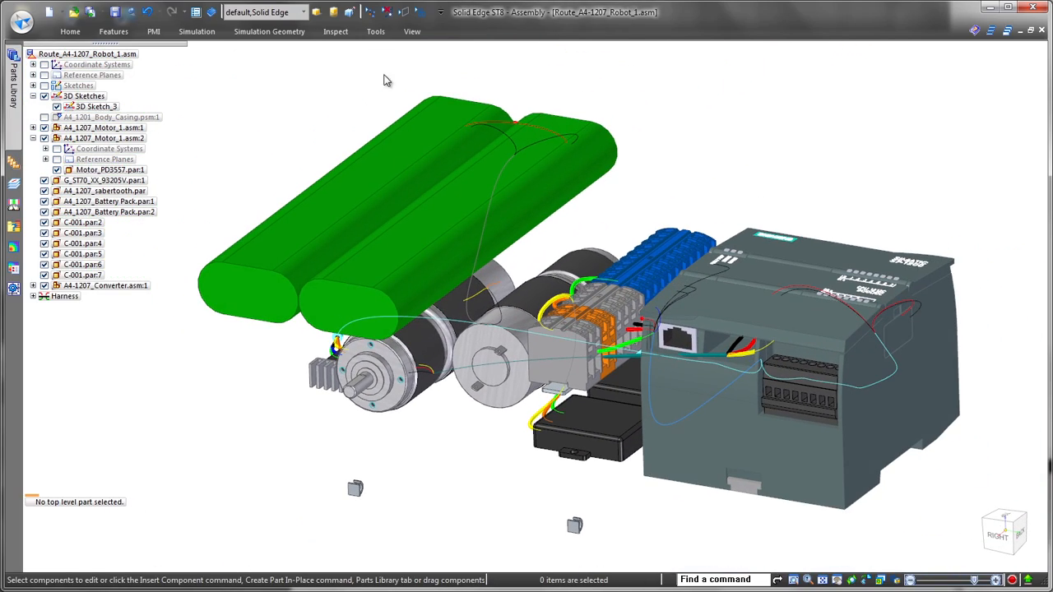
- Enter Harness Design and route the teal cable's path through clip C-001.par:3, flipping the direction to avoid the loop
{"action": "left_click", "coordinate": [378, 32]}
{"action": "left_click", "coordinate": [623, 68]}
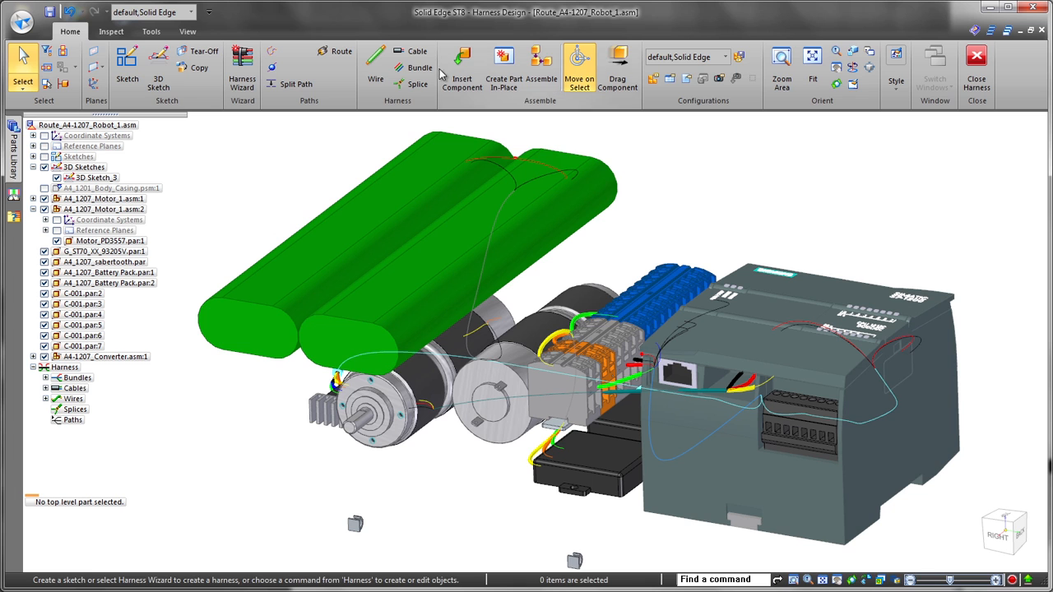
{"action": "left_click", "coordinate": [333, 51]}
{"action": "scroll", "coordinate": [792, 220], "scroll_direction": "up", "scroll_amount": 5}
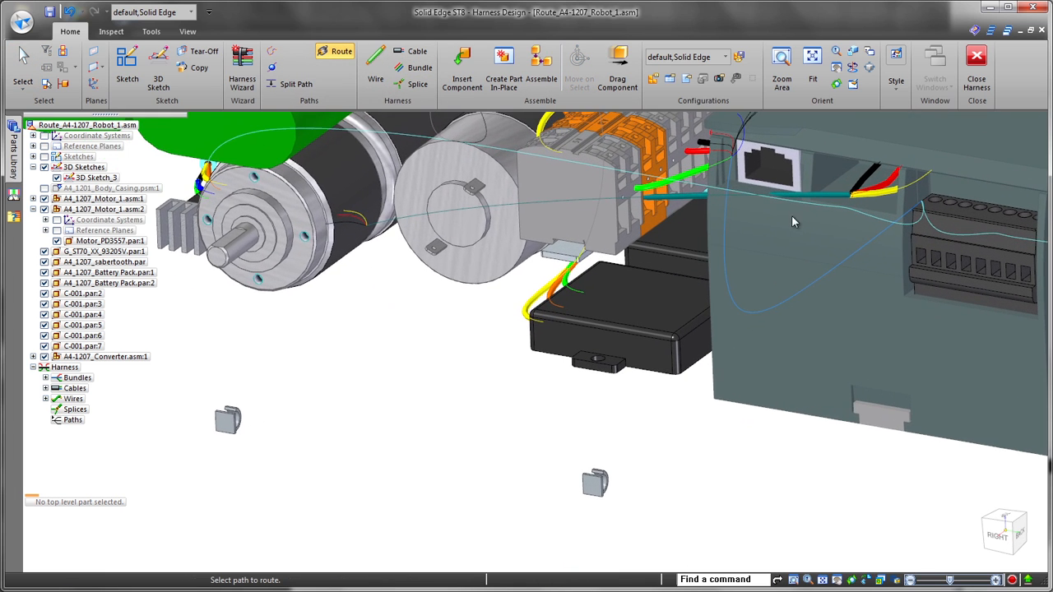
{"action": "left_click", "coordinate": [805, 197]}
{"action": "scroll", "coordinate": [630, 446], "scroll_direction": "up", "scroll_amount": 2}
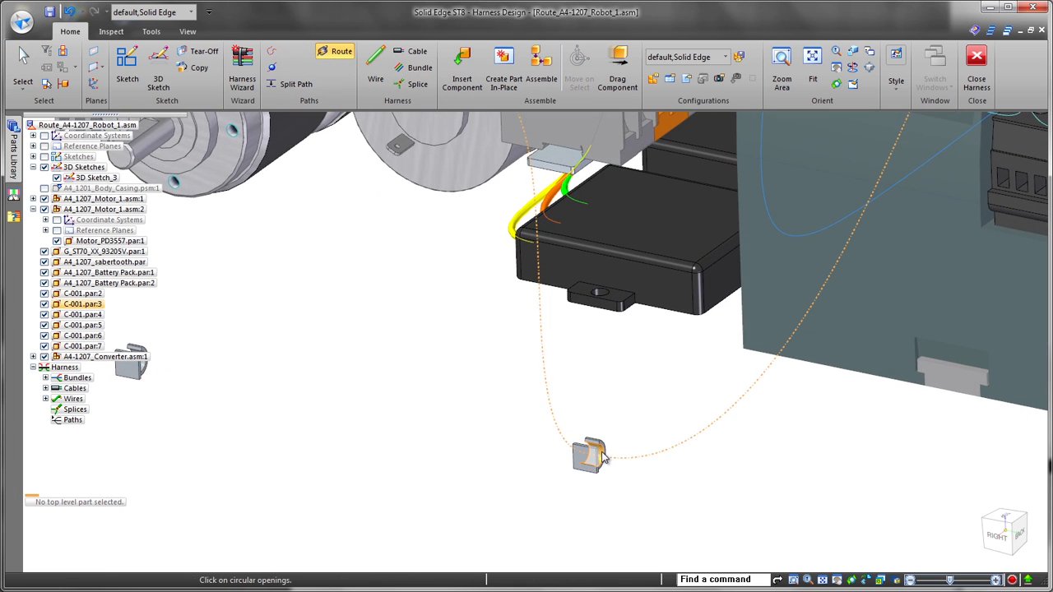
{"action": "left_click", "coordinate": [603, 458]}
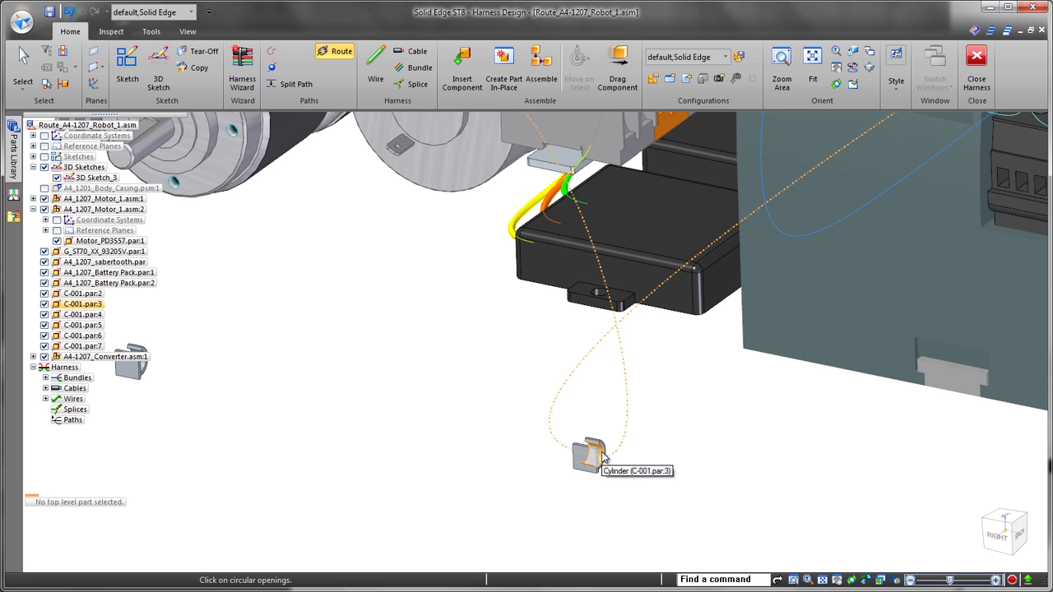
{"action": "left_click", "coordinate": [603, 458]}
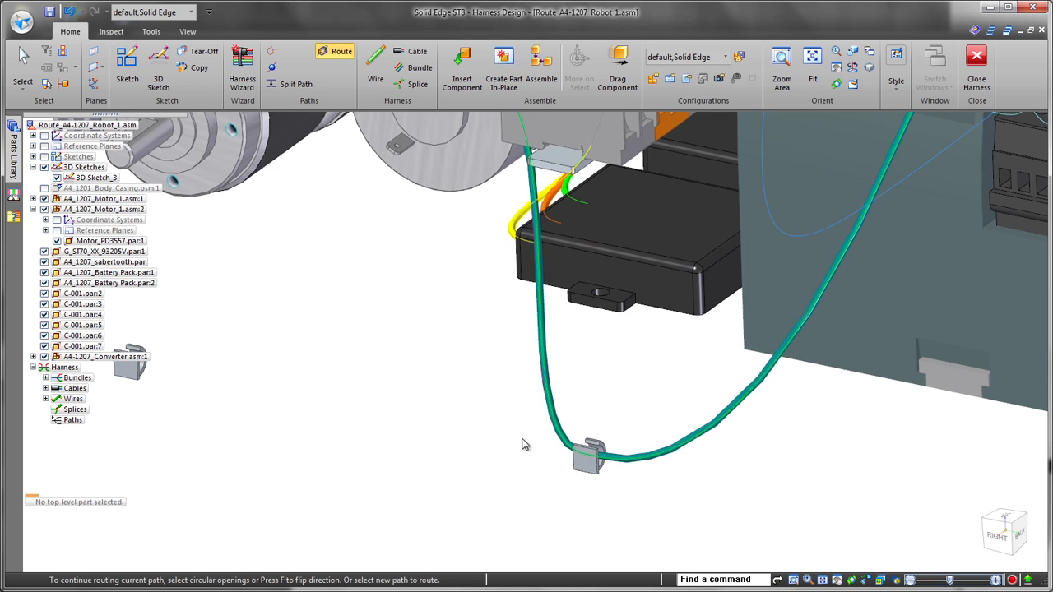
- Continue routing the teal cable's path through the second loose clip, the one nearer the heat sink
{"action": "scroll", "coordinate": [518, 441], "scroll_direction": "down", "scroll_amount": 2}
{"action": "scroll", "coordinate": [409, 404], "scroll_direction": "up", "scroll_amount": 2}
{"action": "left_click", "coordinate": [259, 364]}
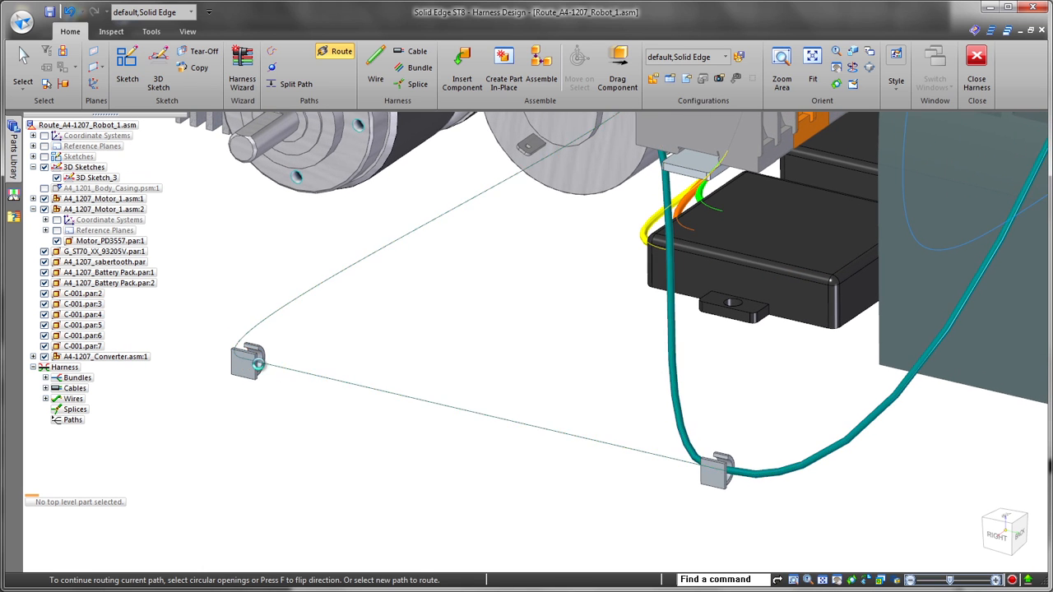
{"action": "middle_click_drag", "start_coordinate": [374, 351], "coordinate": [665, 423]}
{"action": "key", "text": "Escape"}
- Edit cable C1 and move its path point from the two-lug motor's face to just below the shaft-side motor
{"action": "left_click", "coordinate": [666, 425]}
{"action": "left_click", "coordinate": [723, 494]}
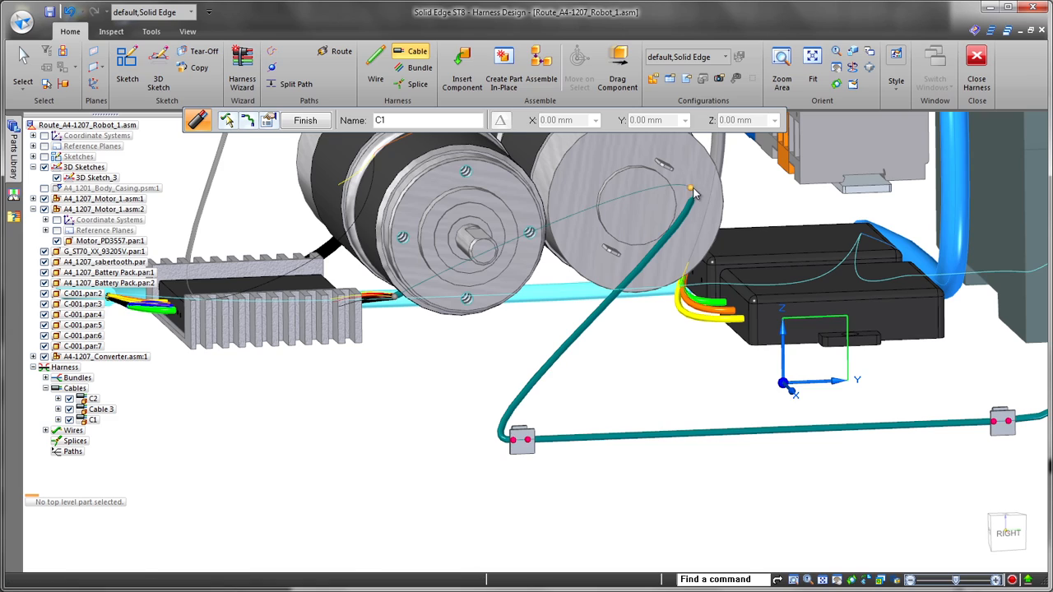
{"action": "left_click_drag", "start_coordinate": [693, 192], "coordinate": [539, 303]}
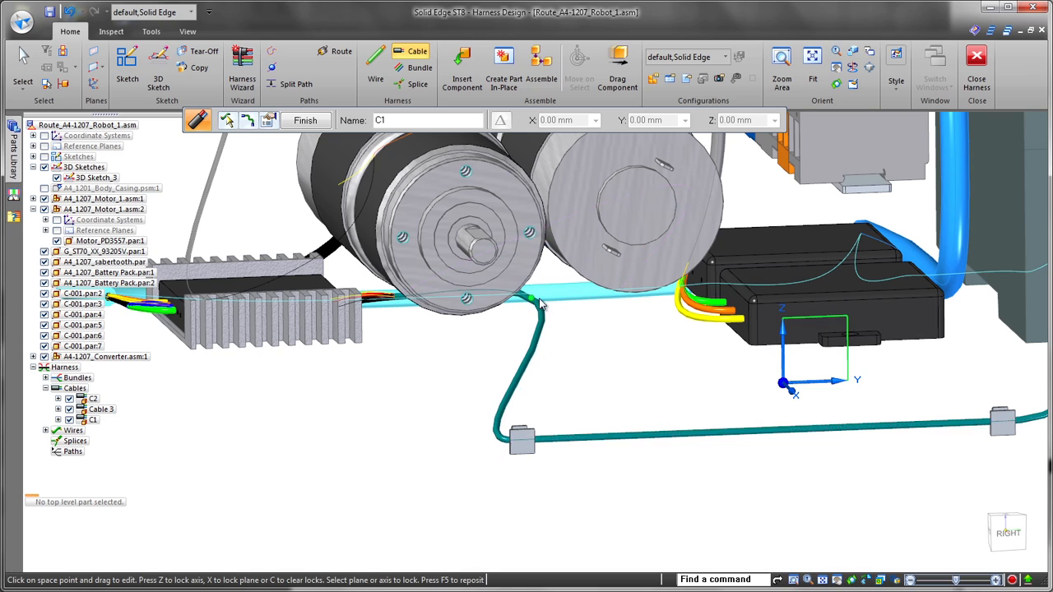
{"action": "middle_click_drag", "start_coordinate": [540, 302], "coordinate": [436, 518]}
{"action": "right_click", "coordinate": [504, 452]}
{"action": "key", "text": "Escape"}
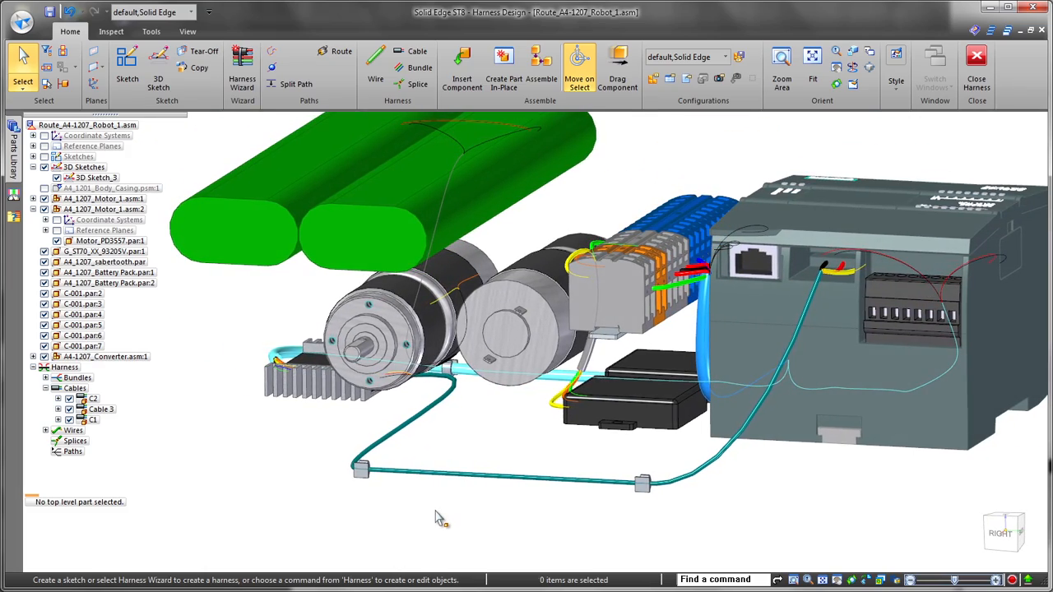
- Split the teal cable's path at a point on the straight run between the two clips
{"action": "left_click", "coordinate": [301, 88]}
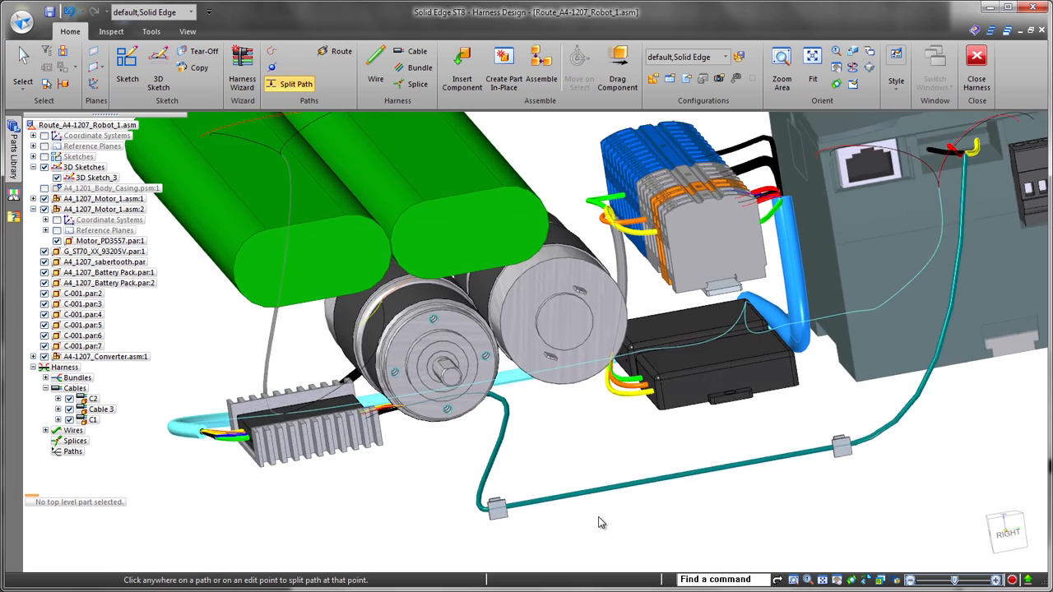
{"action": "scroll", "coordinate": [601, 523], "scroll_direction": "up", "scroll_amount": 3}
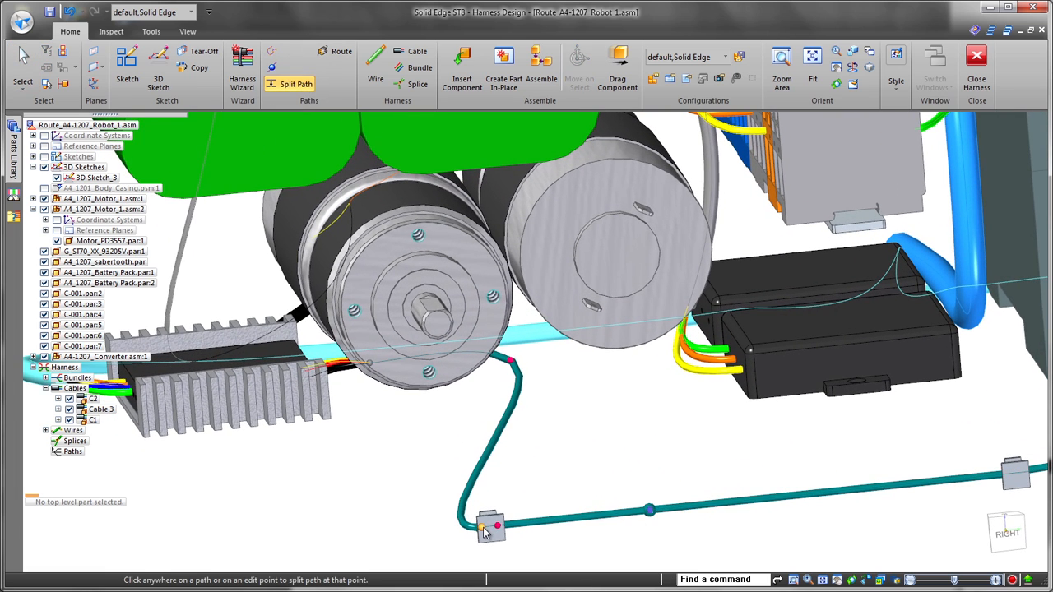
{"action": "key", "text": "Escape"}
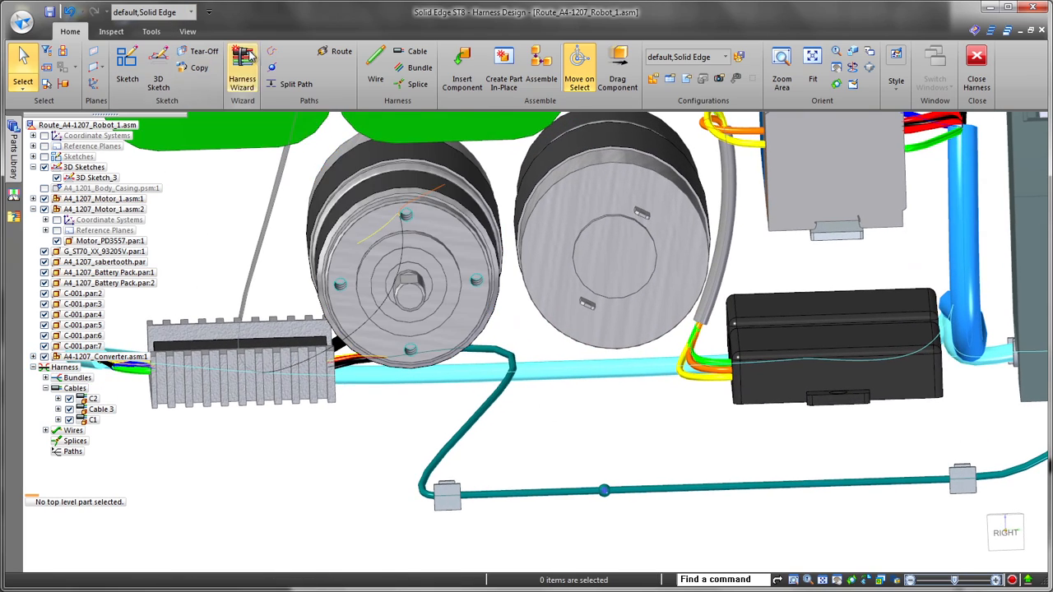
- Draw a curved path from the split point up to the two-lug motor and adjust its shape in the front view
{"action": "left_click", "coordinate": [272, 52]}
{"action": "left_click", "coordinate": [1005, 533]}
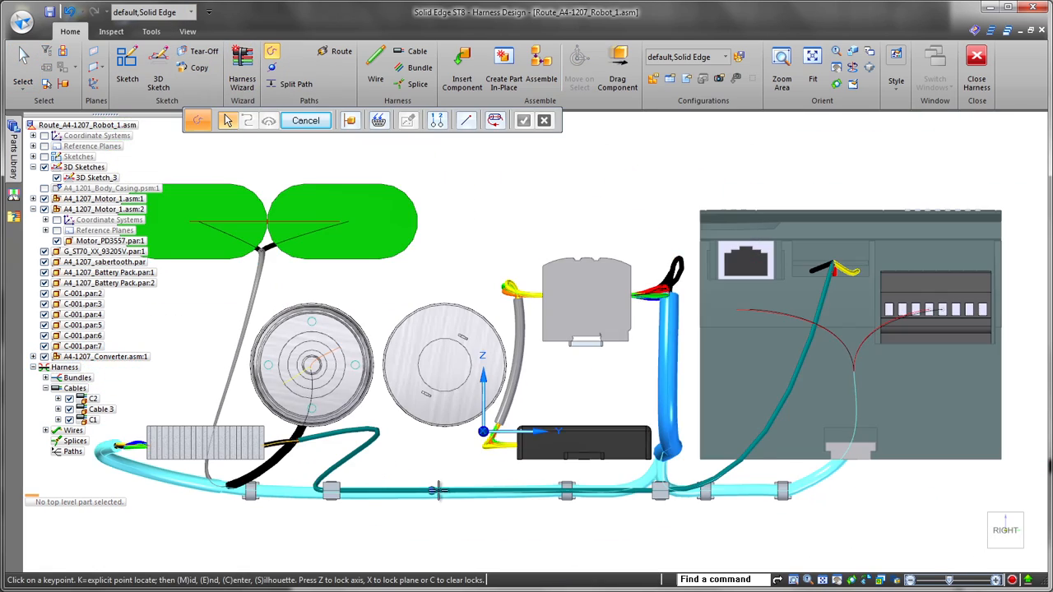
{"action": "scroll", "coordinate": [306, 487], "scroll_direction": "up", "scroll_amount": 4}
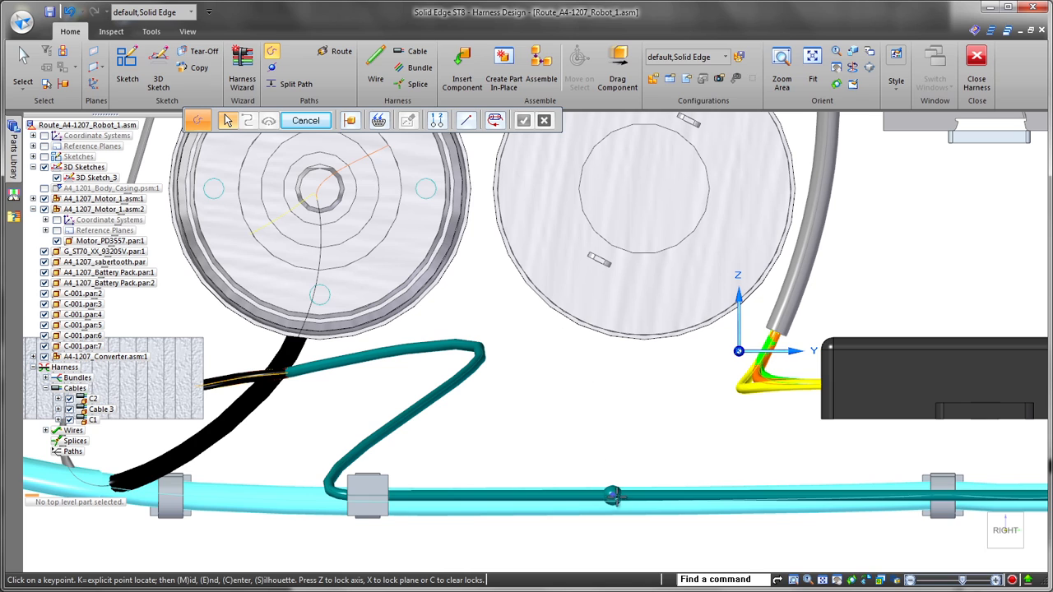
{"action": "left_click", "coordinate": [640, 444]}
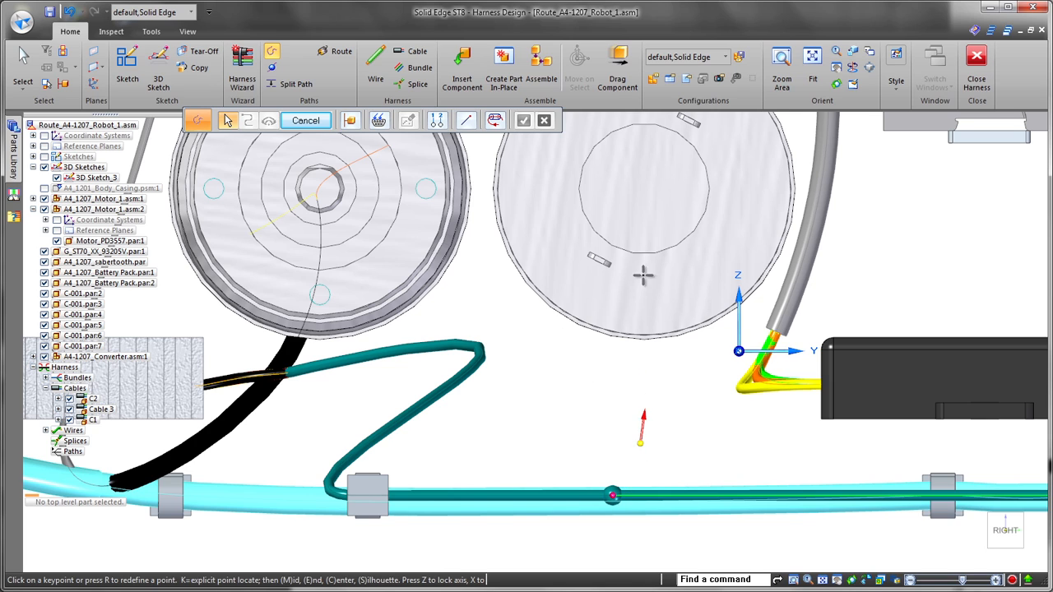
{"action": "right_click", "coordinate": [659, 184]}
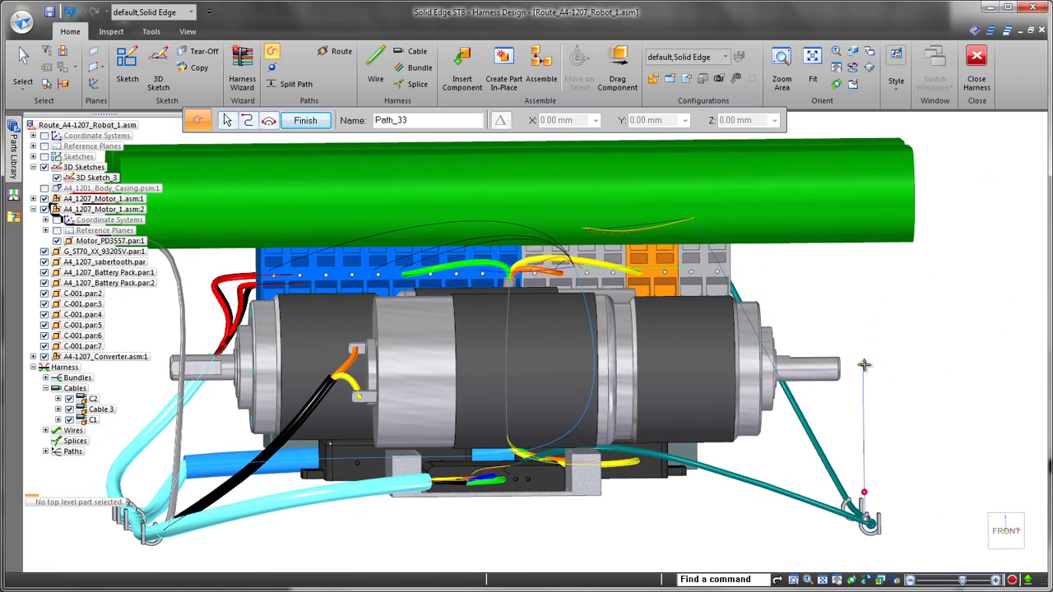
{"action": "left_click", "coordinate": [708, 373]}
- Draw a second curved path from the clip nearest the heat sink, around below it to its far wire end
{"action": "scroll", "coordinate": [956, 416], "scroll_direction": "down", "scroll_amount": 2}
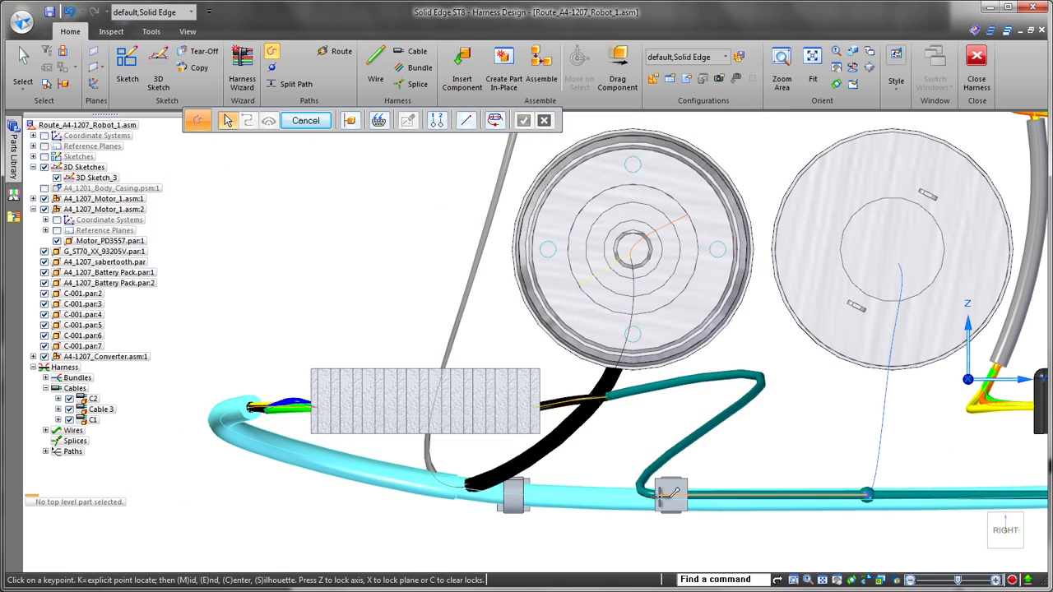
{"action": "left_click", "coordinate": [446, 501]}
{"action": "left_click", "coordinate": [208, 464]}
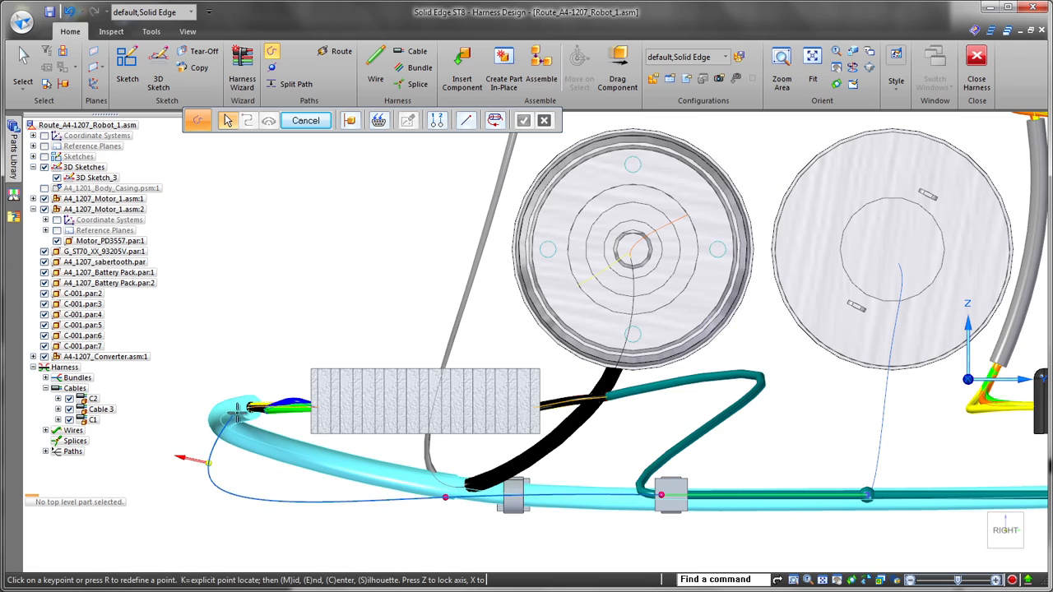
{"action": "right_click", "coordinate": [286, 367]}
- Reposition the second path's edit points in the front view so it ends at the heat-sink controller, and finish the path
{"action": "middle_click_drag", "start_coordinate": [288, 370], "coordinate": [1006, 451]}
{"action": "left_click", "coordinate": [1006, 397]}
{"action": "left_click", "coordinate": [998, 530]}
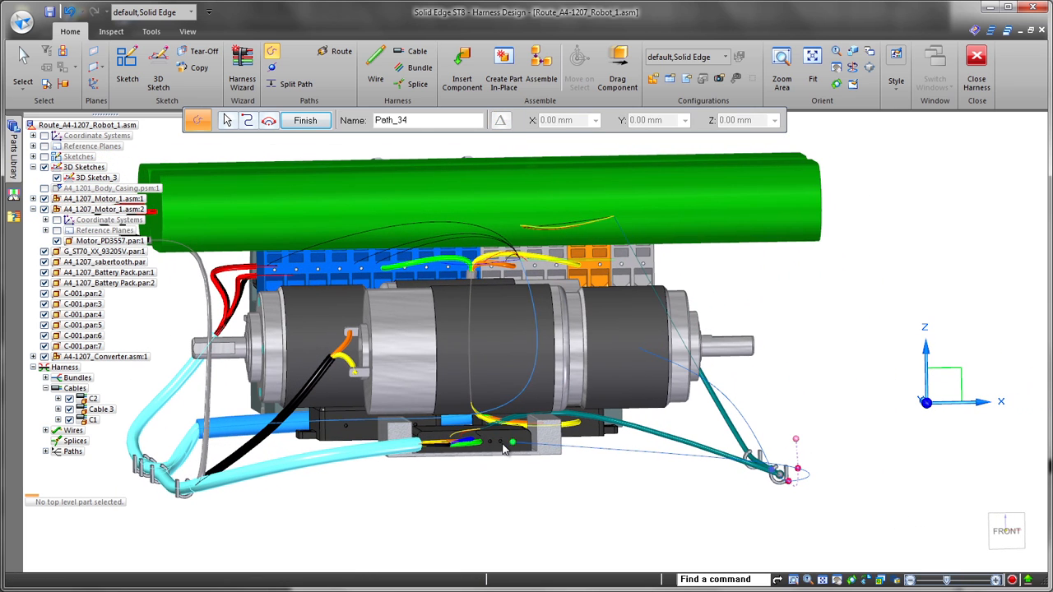
{"action": "left_click_drag", "start_coordinate": [511, 443], "coordinate": [502, 444]}
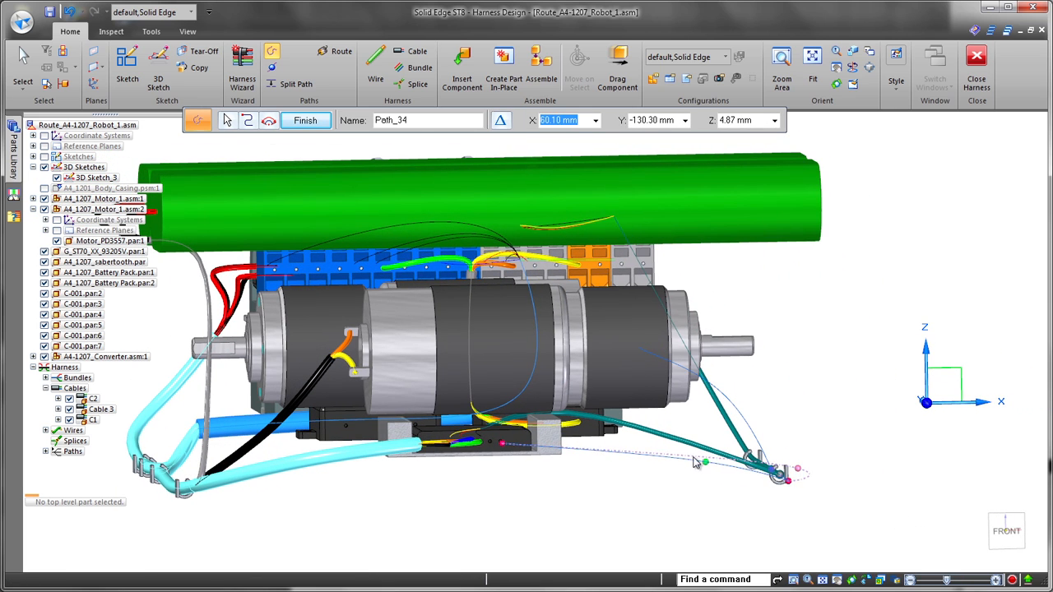
{"action": "middle_click_drag", "start_coordinate": [638, 496], "coordinate": [543, 548]}
{"action": "right_click", "coordinate": [219, 520]}
{"action": "key", "text": "Escape"}
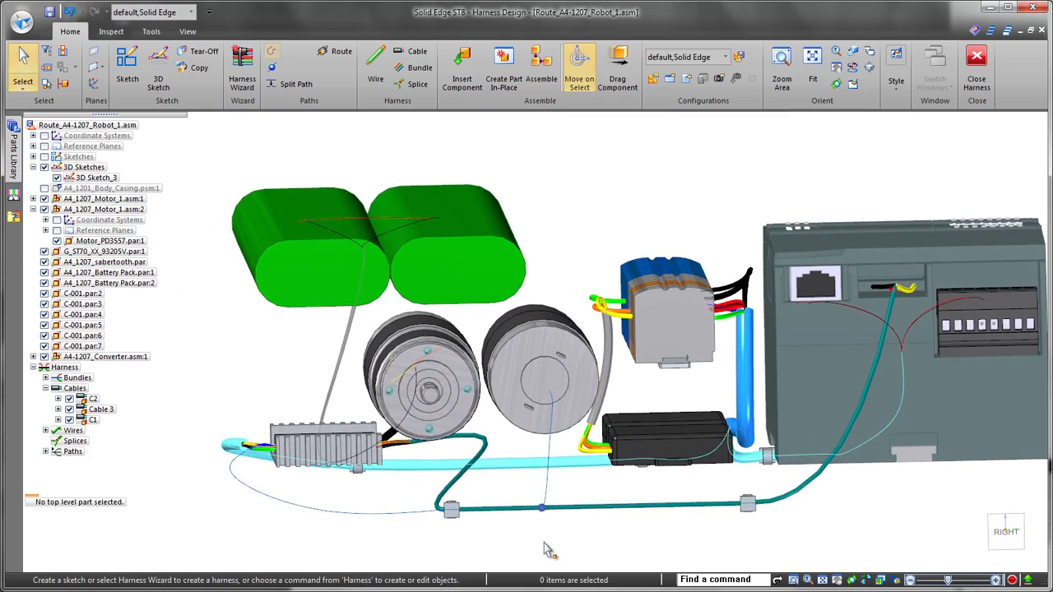
- Start a new wire and show the terminal information of the two-lug motor
{"action": "scroll", "coordinate": [545, 550], "scroll_direction": "up", "scroll_amount": 5}
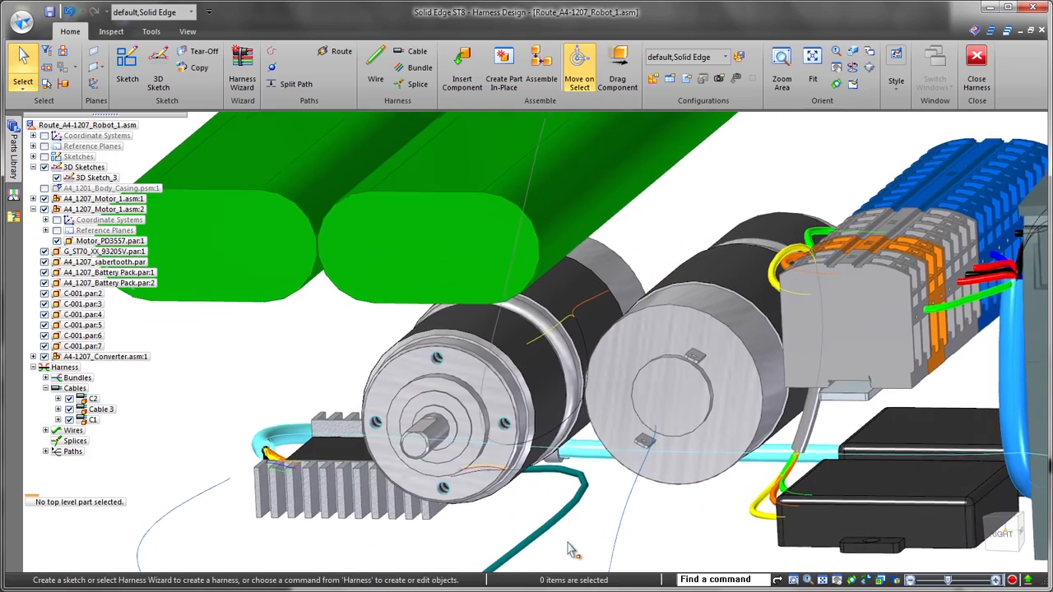
{"action": "left_click", "coordinate": [375, 66]}
{"action": "scroll", "coordinate": [787, 148], "scroll_direction": "up", "scroll_amount": 2}
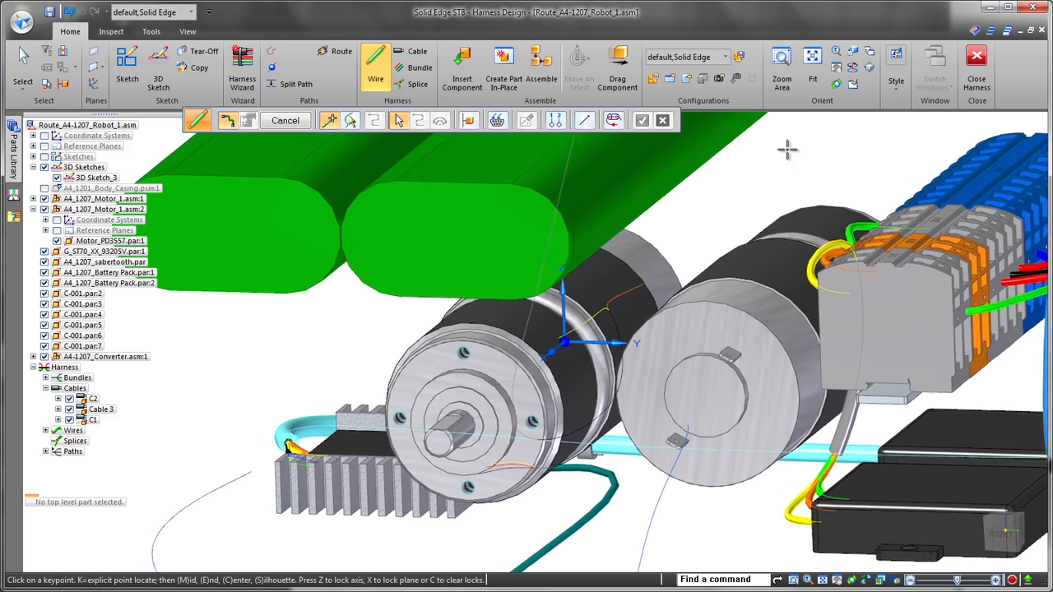
{"action": "left_click", "coordinate": [499, 121]}
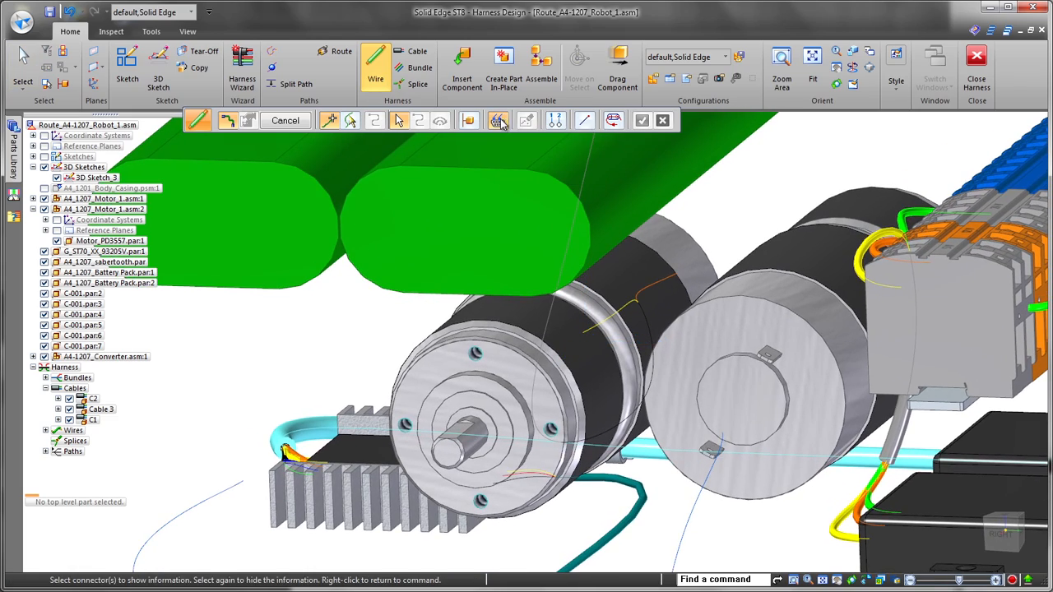
{"action": "left_click", "coordinate": [792, 444]}
{"action": "scroll", "coordinate": [785, 494], "scroll_direction": "up", "scroll_amount": 4}
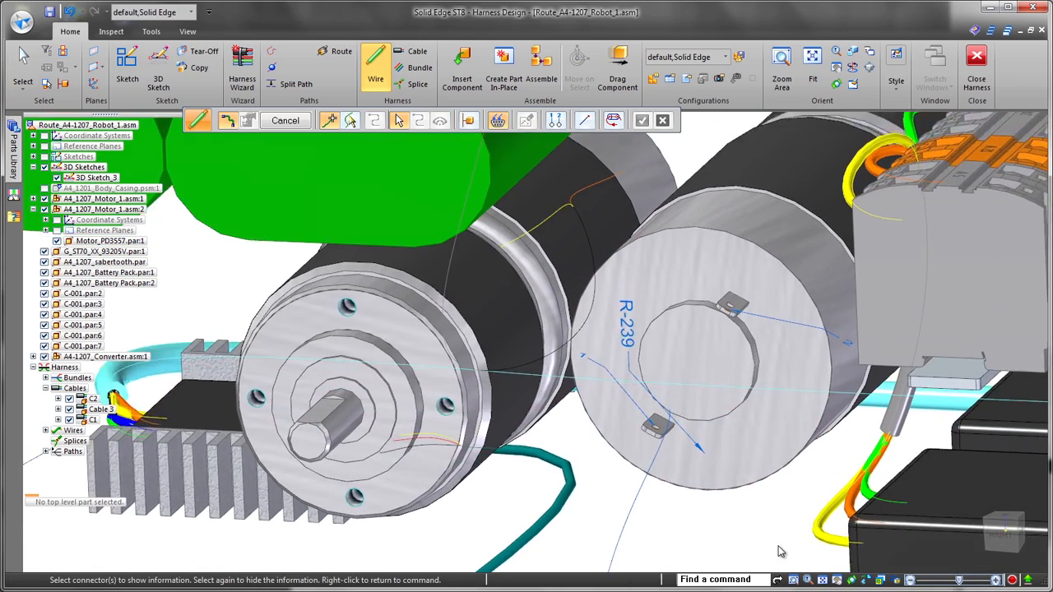
{"action": "right_click", "coordinate": [743, 527]}
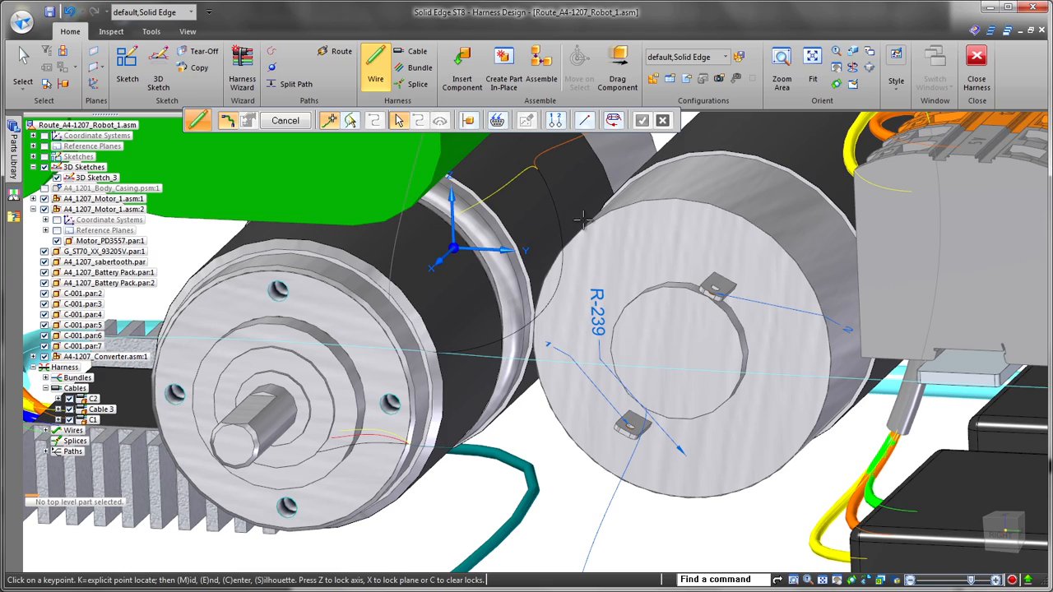
- Route a 26-gage Stranded Copper Yellow wire from the motor's lower lug to the heat-sink controller hole beside the green wire
{"action": "left_click", "coordinate": [556, 121]}
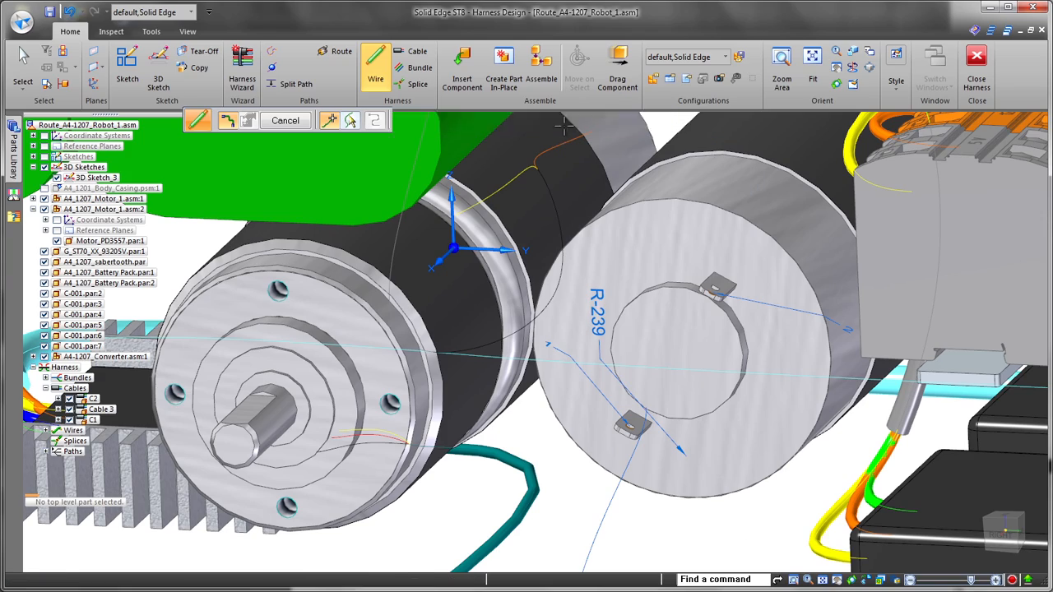
{"action": "left_click", "coordinate": [630, 426]}
{"action": "scroll", "coordinate": [630, 426], "scroll_direction": "down", "scroll_amount": 3}
{"action": "middle_click_drag", "start_coordinate": [630, 425], "coordinate": [560, 499]}
{"action": "scroll", "coordinate": [560, 498], "scroll_direction": "up", "scroll_amount": 2}
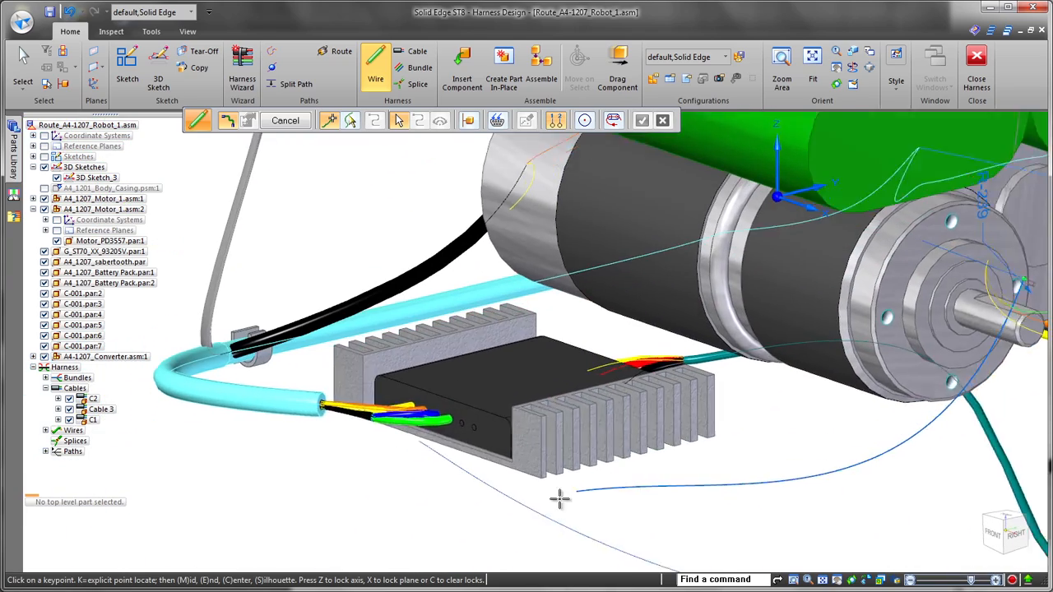
{"action": "left_click", "coordinate": [495, 403]}
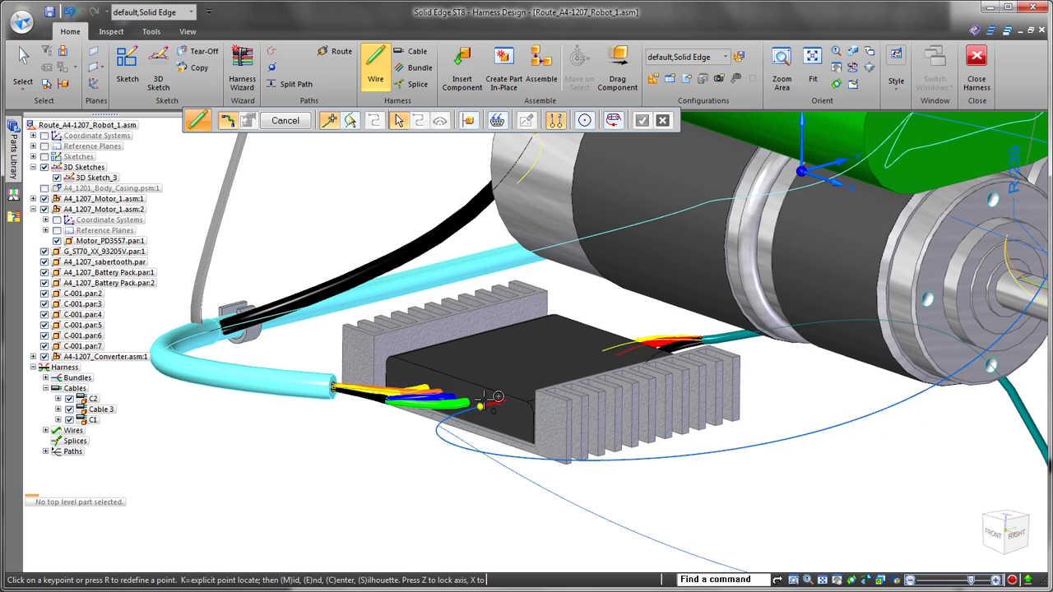
{"action": "left_click", "coordinate": [483, 405]}
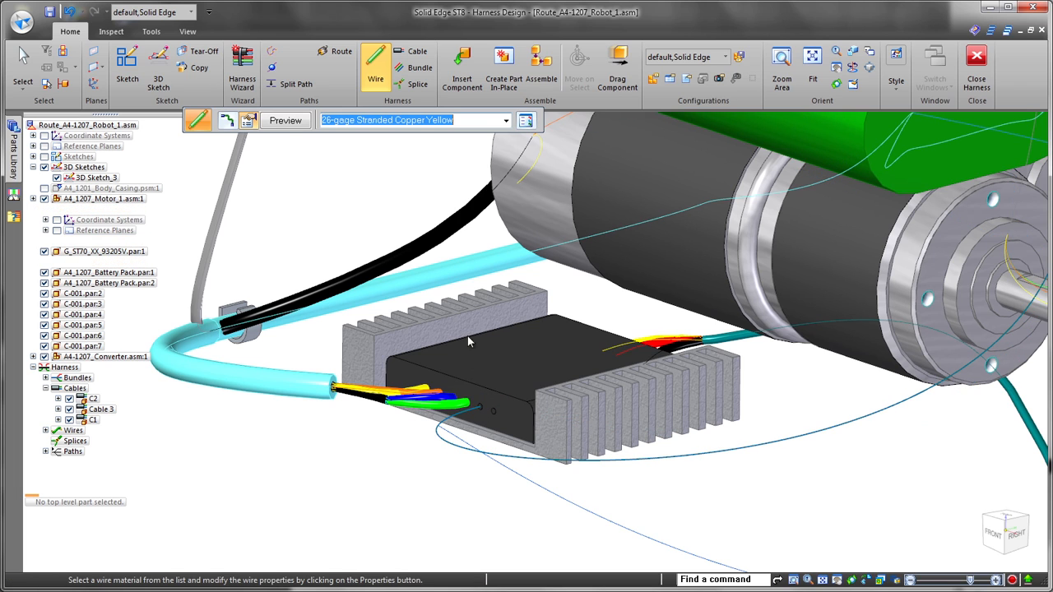
{"action": "right_click", "coordinate": [679, 515]}
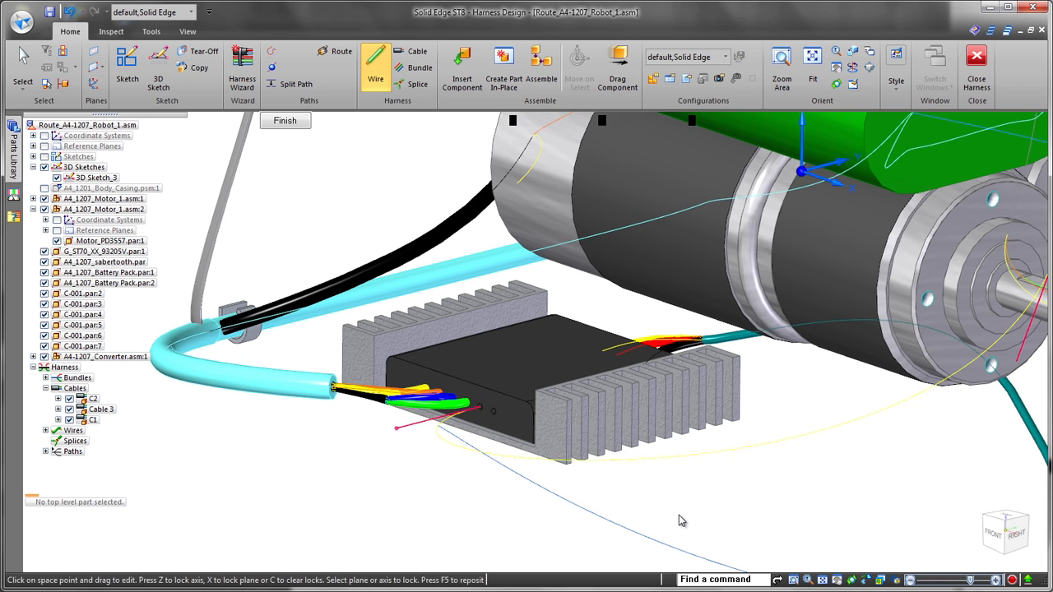
{"action": "scroll", "coordinate": [679, 515], "scroll_direction": "down", "scroll_amount": 2}
{"action": "middle_click_drag", "start_coordinate": [679, 515], "coordinate": [733, 484]}
{"action": "left_click_drag", "start_coordinate": [711, 380], "coordinate": [755, 289]}
{"action": "right_click", "coordinate": [730, 396]}
{"action": "scroll", "coordinate": [752, 407], "scroll_direction": "up", "scroll_amount": 3}
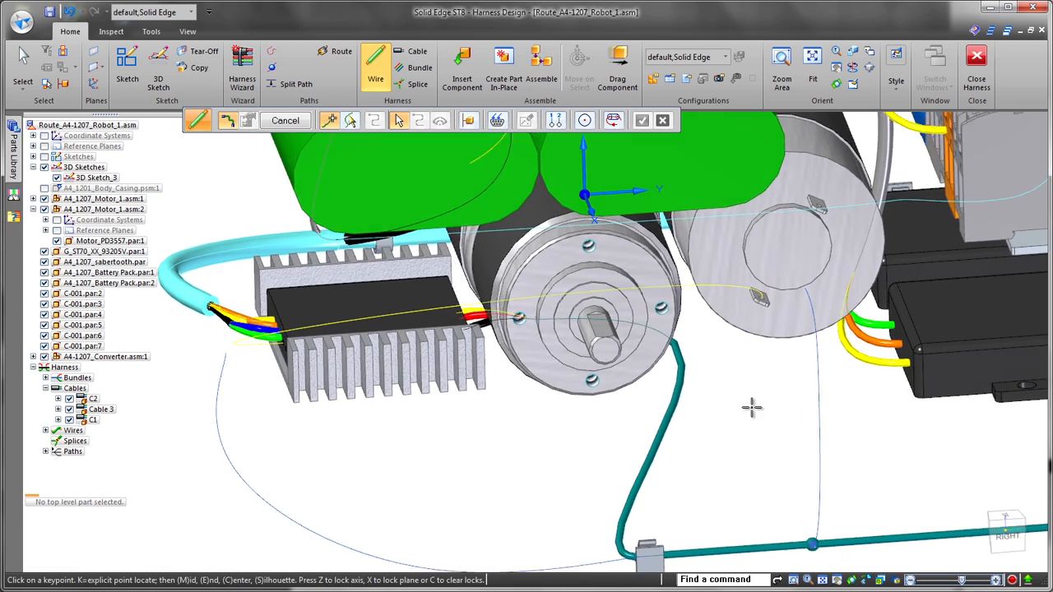
- Route a 26-gage Stranded Copper Red wire from the motor's upper lug to the next free hole in the heat-sink controller
{"action": "middle_click_drag", "start_coordinate": [752, 407], "coordinate": [826, 374]}
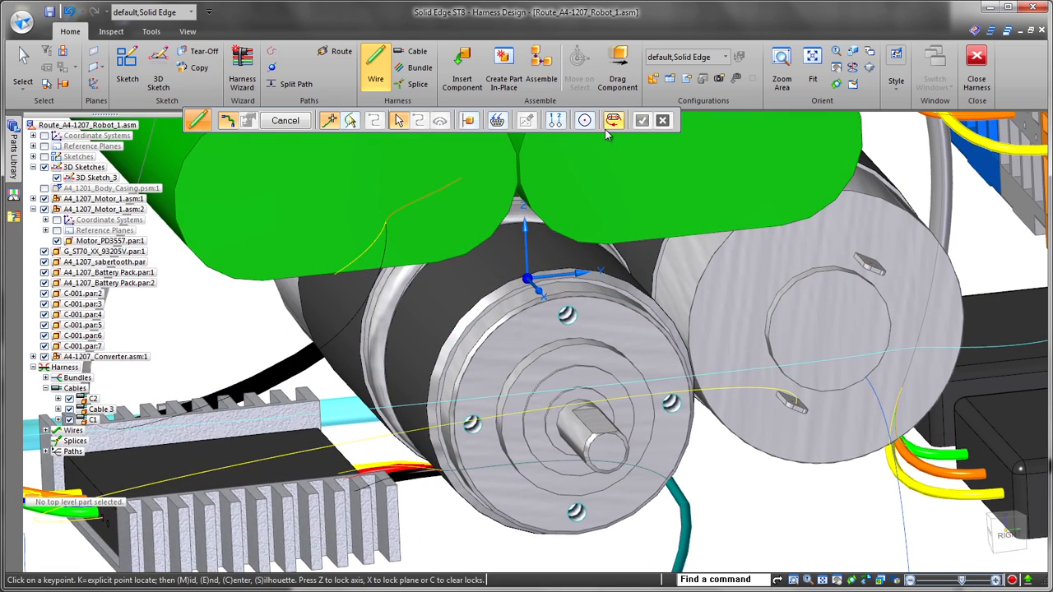
{"action": "left_click", "coordinate": [872, 271]}
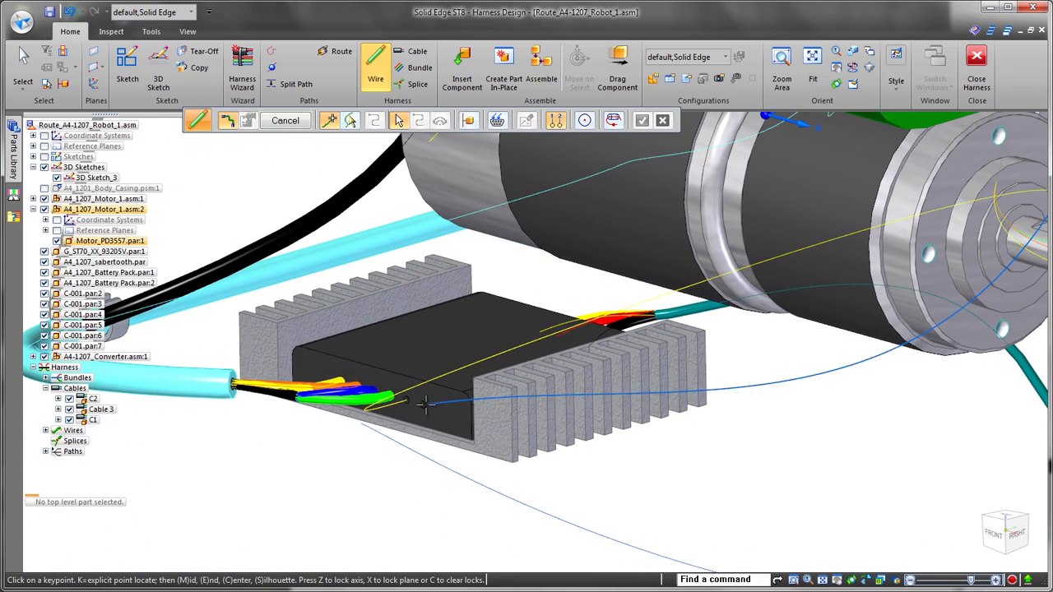
{"action": "left_click", "coordinate": [426, 403]}
{"action": "right_click", "coordinate": [405, 412]}
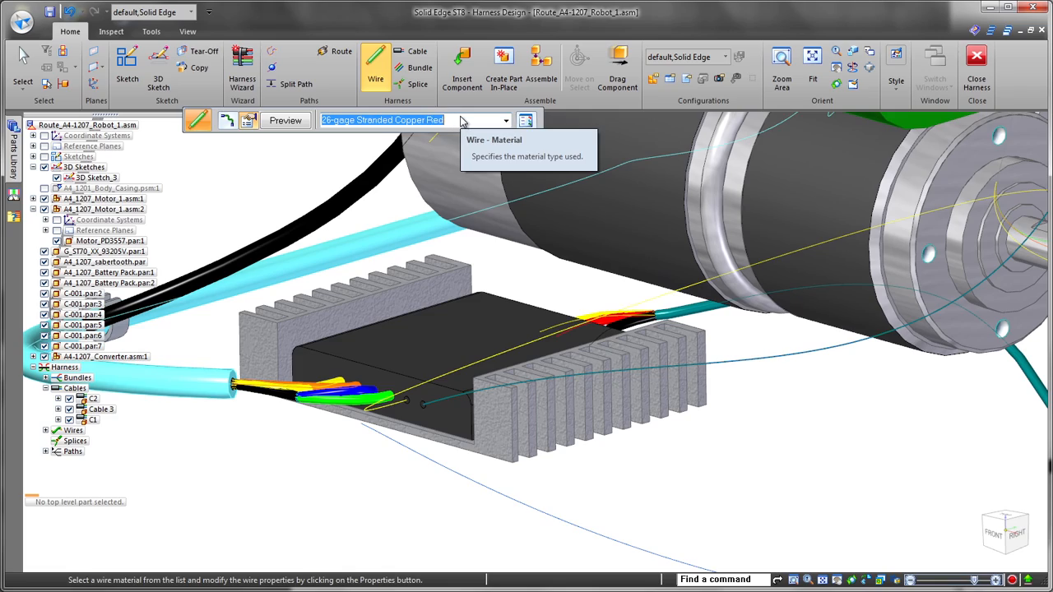
{"action": "right_click", "coordinate": [431, 376]}
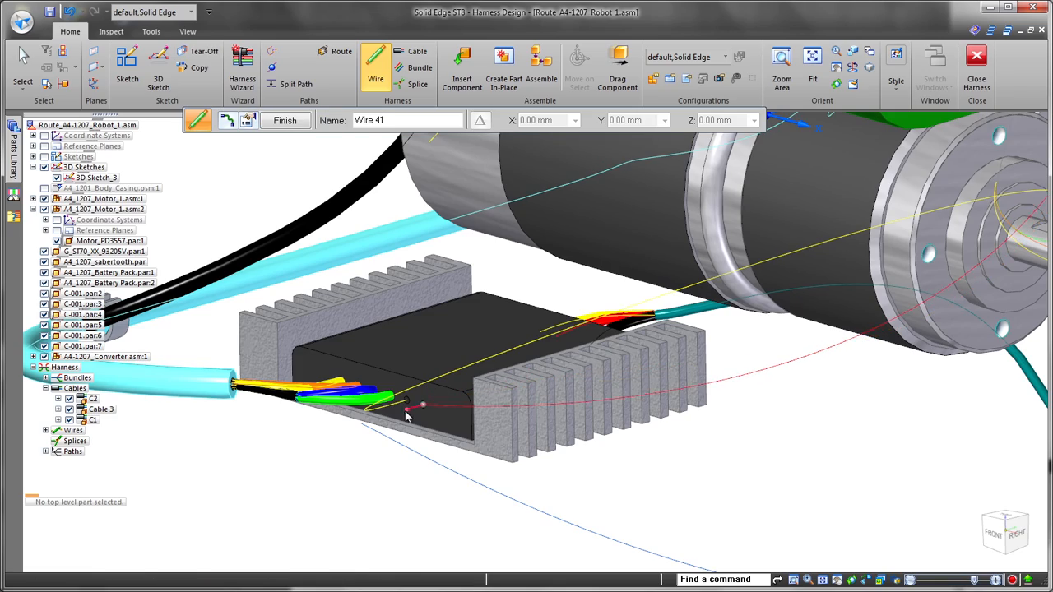
{"action": "middle_click_drag", "start_coordinate": [396, 425], "coordinate": [683, 475]}
{"action": "scroll", "coordinate": [686, 475], "scroll_direction": "down", "scroll_amount": 2}
{"action": "right_click", "coordinate": [689, 473]}
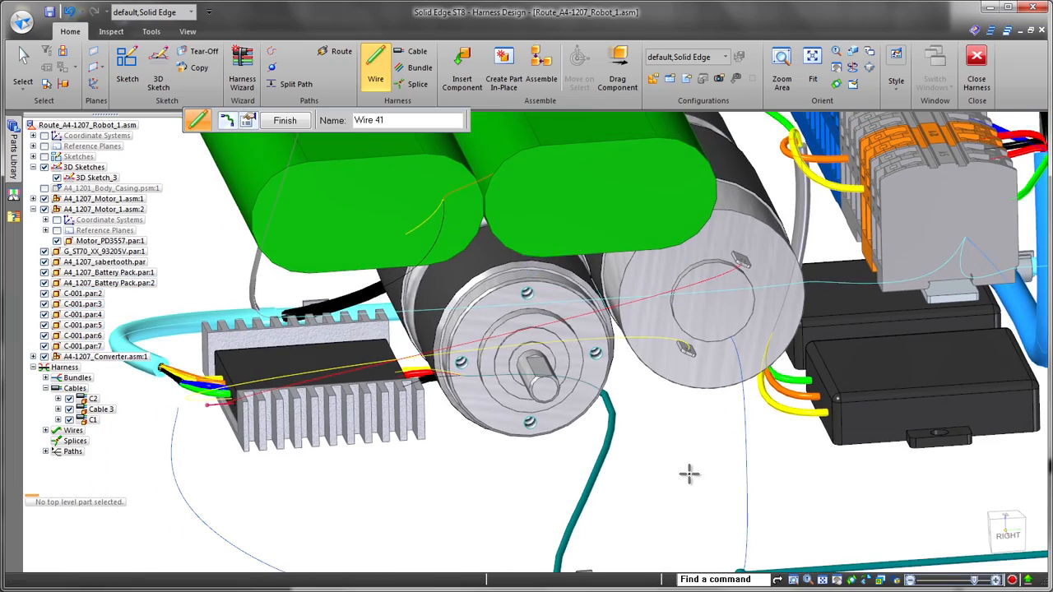
{"action": "key", "text": "Escape"}
{"action": "key", "text": "Escape"}
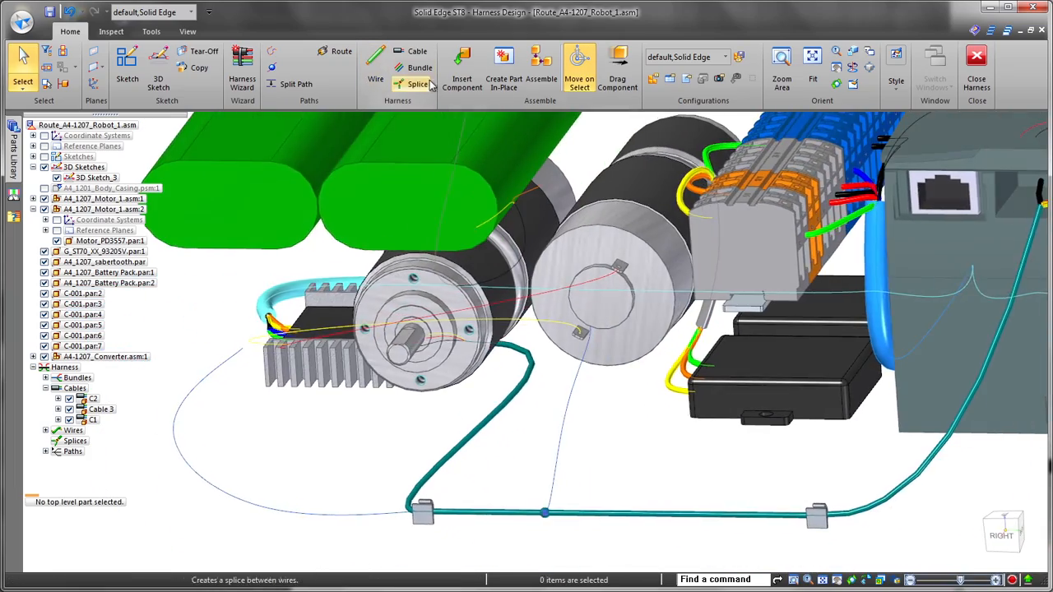
- Start a bundle of the two new motor wires along the motor path, the short straight segment and the curved controller path
{"action": "left_click", "coordinate": [417, 68]}
{"action": "scroll", "coordinate": [586, 242], "scroll_direction": "up", "scroll_amount": 5}
{"action": "left_click", "coordinate": [541, 449]}
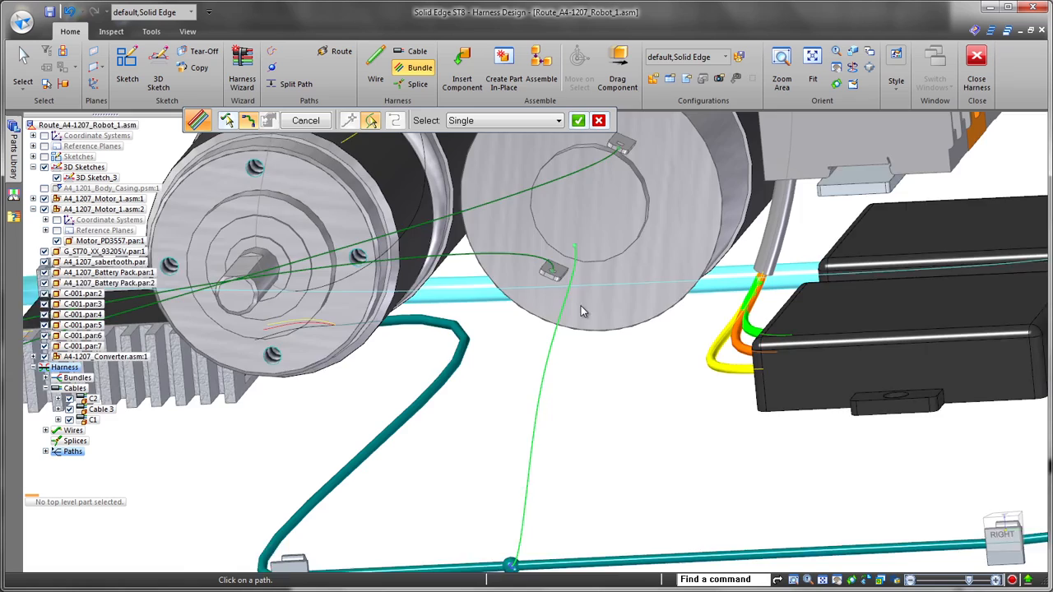
{"action": "left_click", "coordinate": [428, 463]}
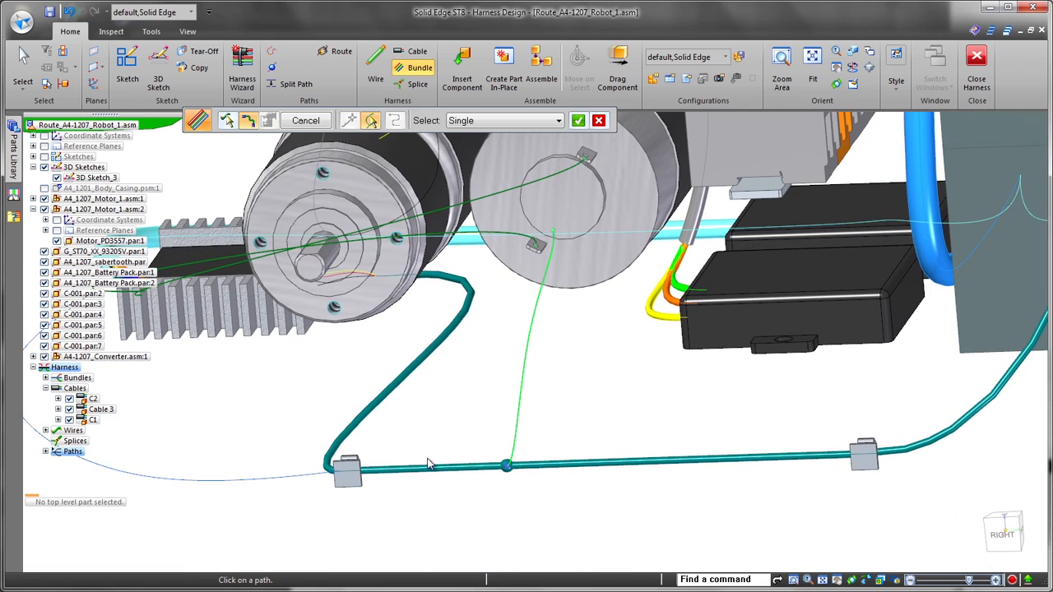
{"action": "left_click", "coordinate": [278, 481]}
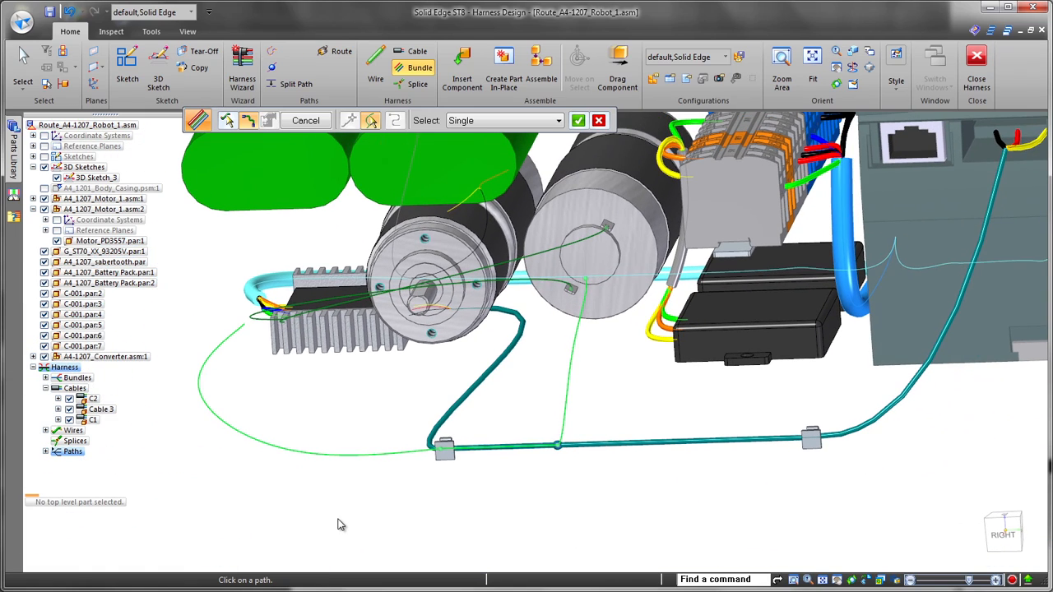
- Set the bundle's color to Dk Gray and finish the bundle
{"action": "left_click", "coordinate": [545, 121]}
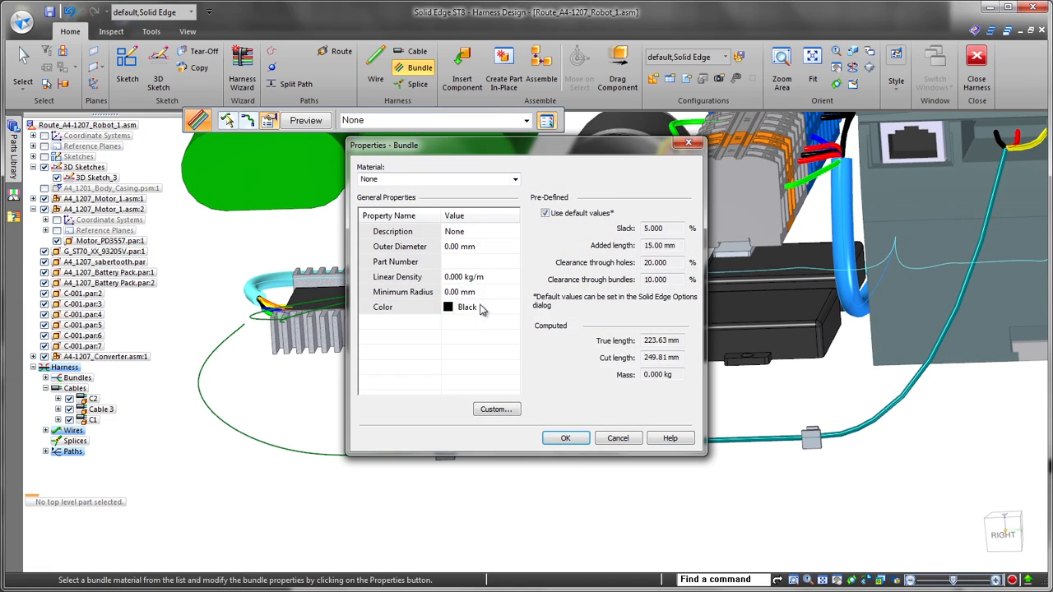
{"action": "left_click", "coordinate": [507, 309]}
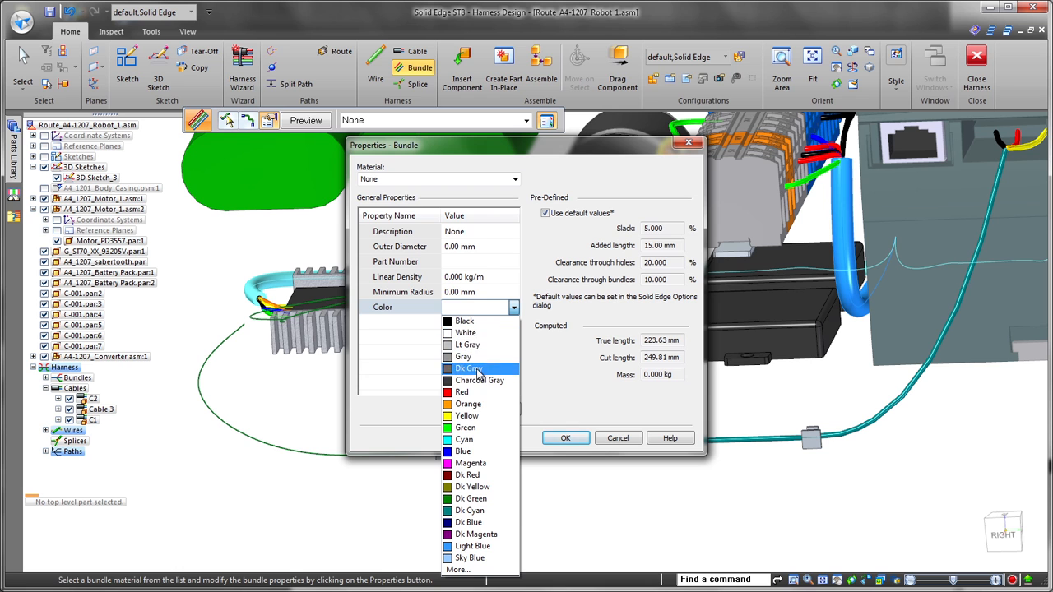
{"action": "left_click", "coordinate": [477, 372]}
{"action": "left_click", "coordinate": [566, 440]}
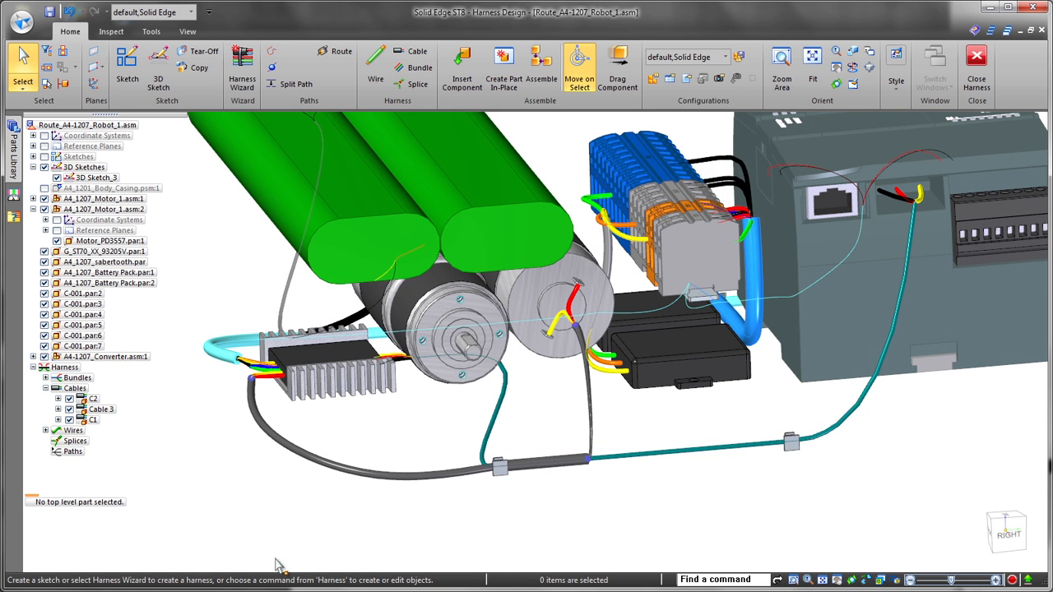
- Move the clip at the heat-sink end of the straight run along the bundle towards the controller
{"action": "left_click", "coordinate": [492, 469]}
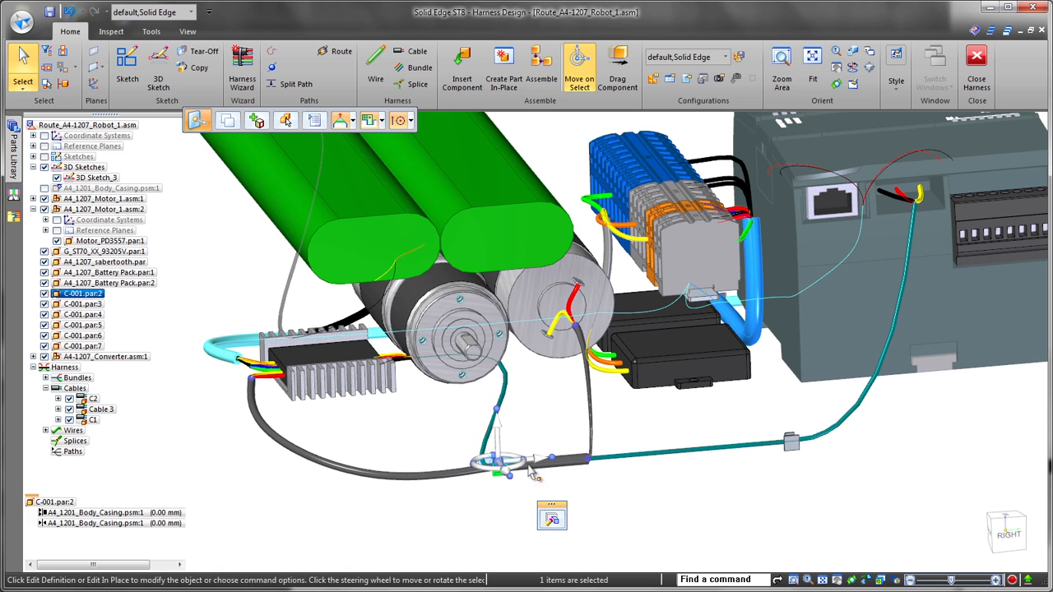
{"action": "left_click", "coordinate": [539, 464]}
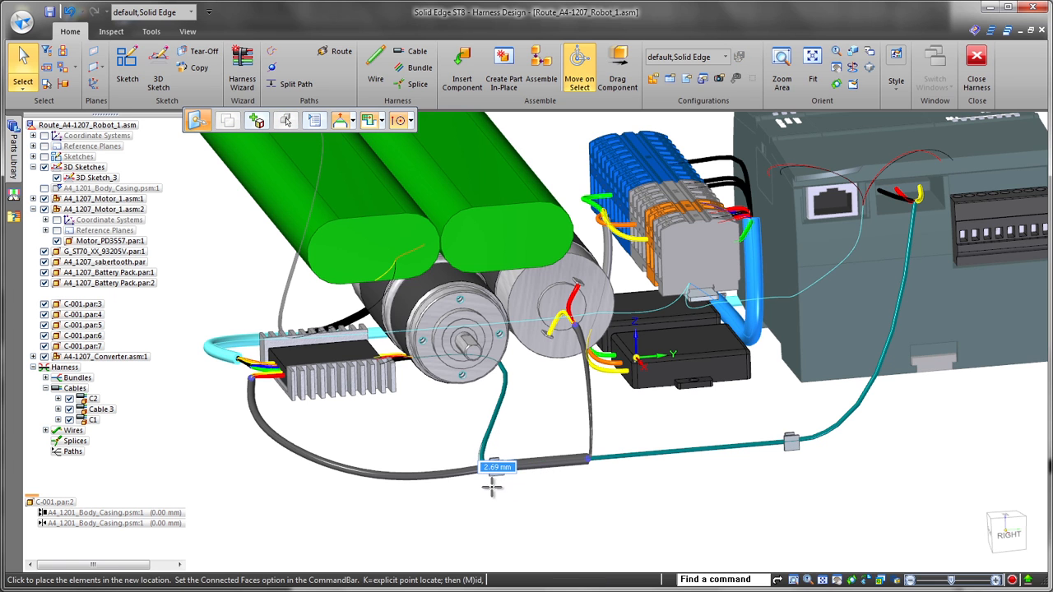
{"action": "left_click", "coordinate": [483, 491]}
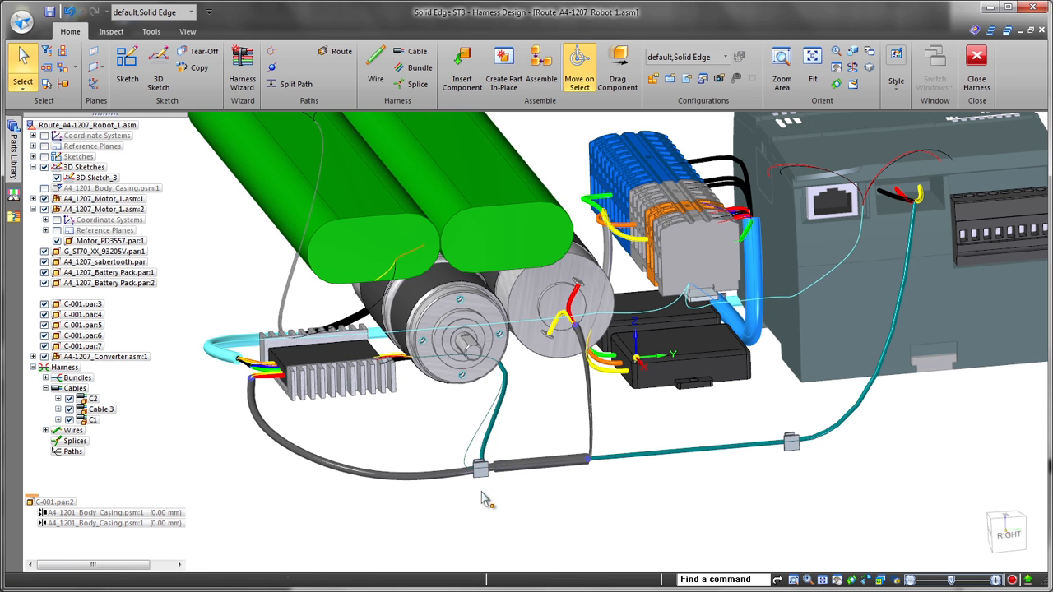
{"action": "left_click", "coordinate": [562, 523]}
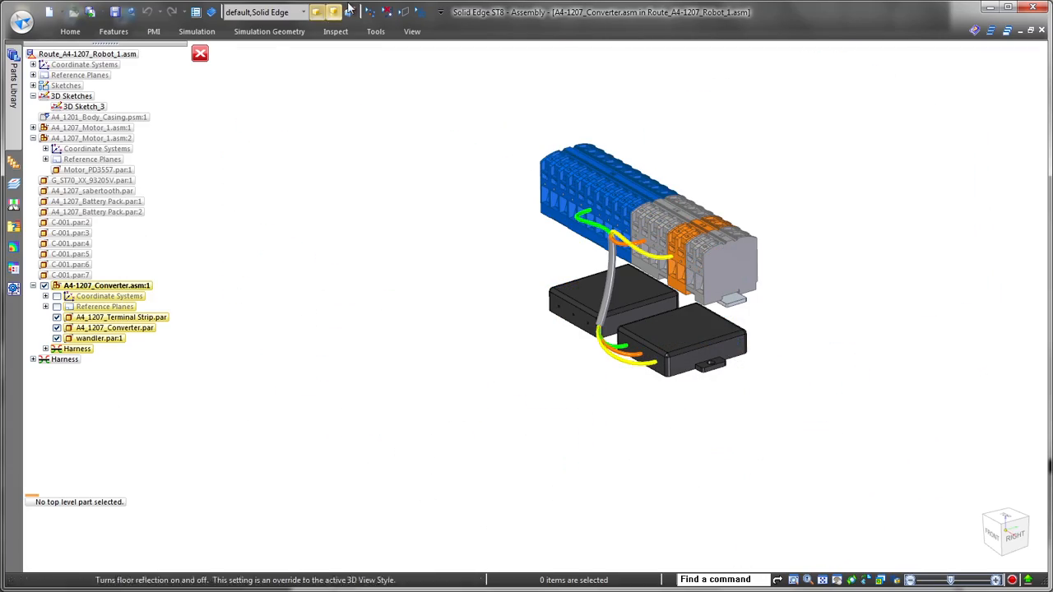
- In the harness of the A4-1207_Converter subassembly, splice the wires at the gray cable's lower end with a Barrel Splice Nylon Blue
{"action": "left_click", "coordinate": [376, 32]}
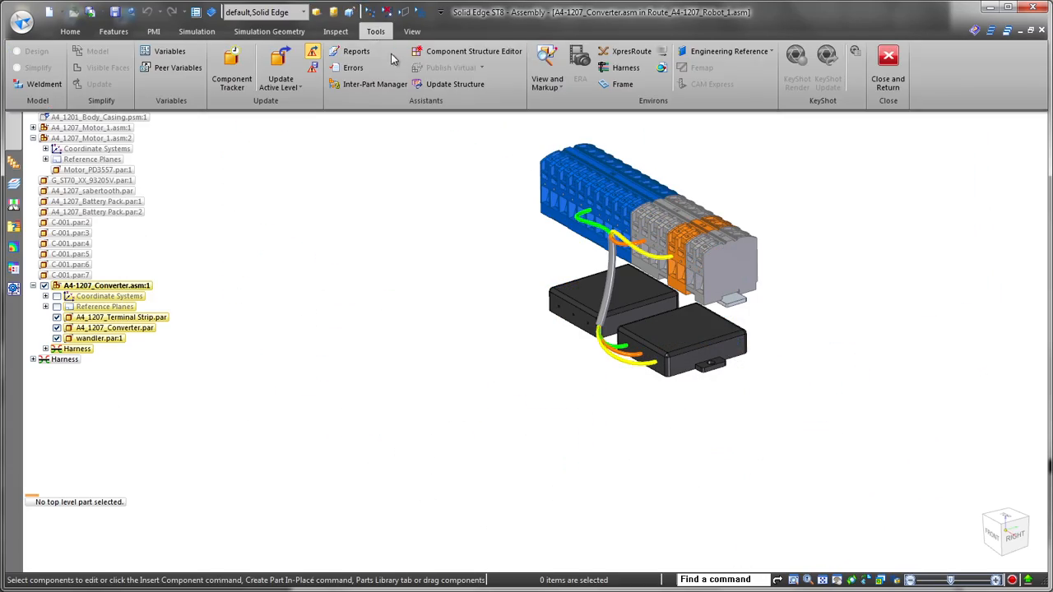
{"action": "left_click", "coordinate": [623, 69]}
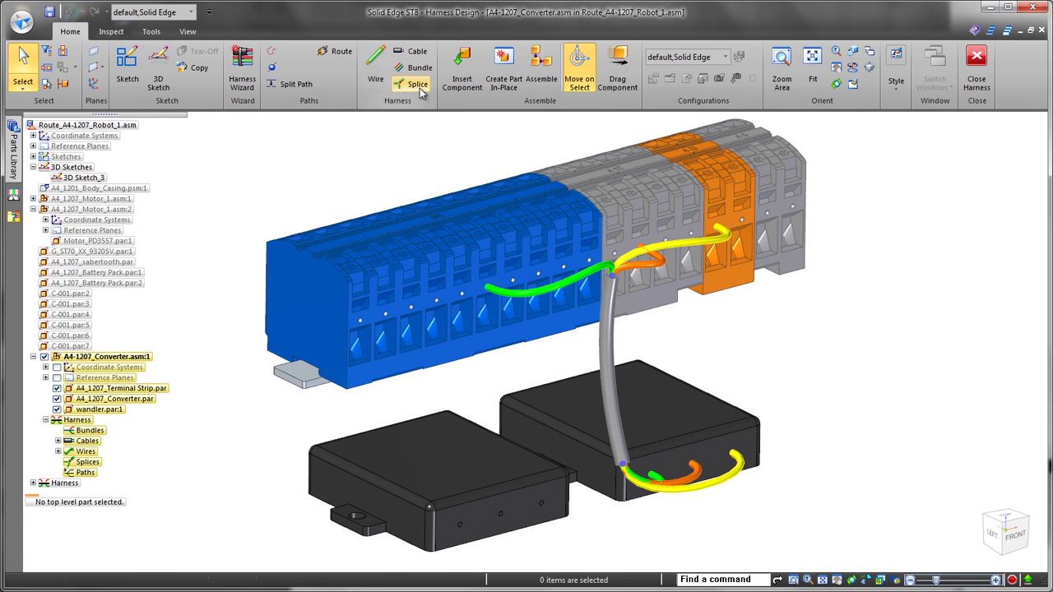
{"action": "left_click", "coordinate": [418, 85]}
{"action": "left_click", "coordinate": [640, 402]}
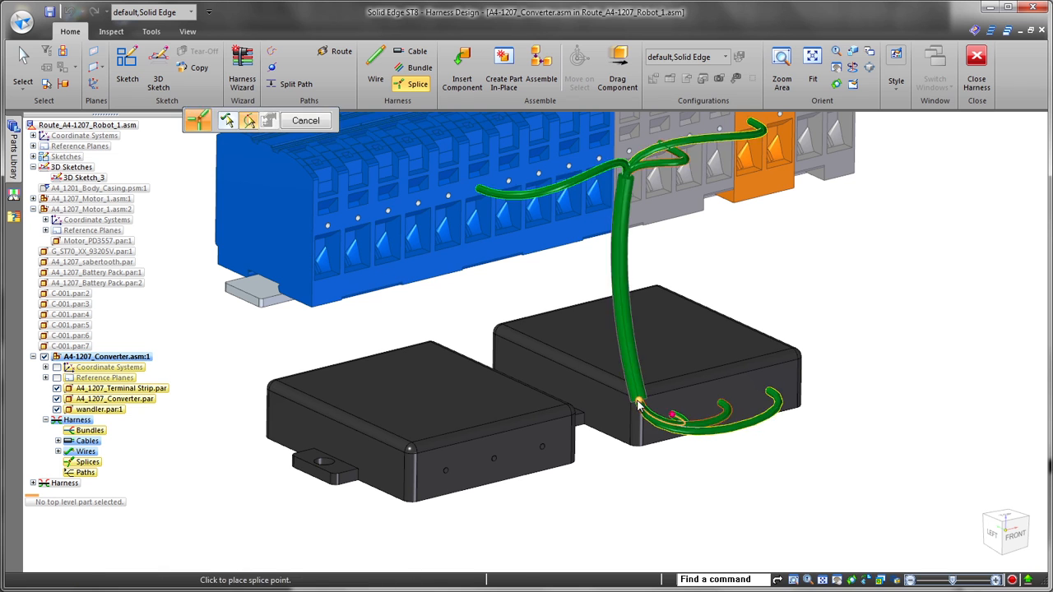
{"action": "left_click", "coordinate": [526, 121]}
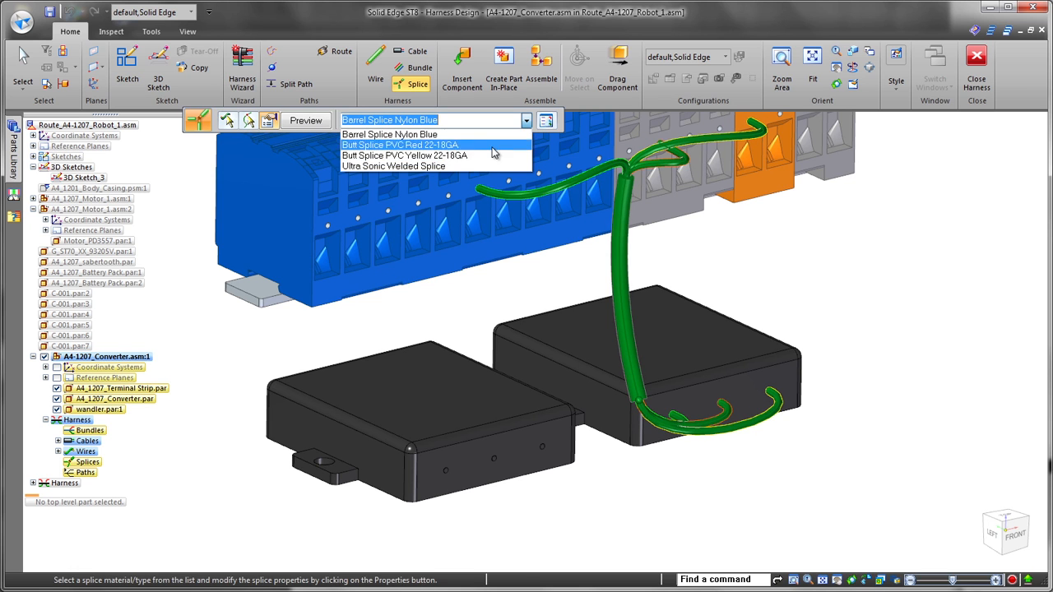
{"action": "left_click", "coordinate": [495, 137]}
{"action": "right_click", "coordinate": [840, 233]}
{"action": "right_click", "coordinate": [839, 235]}
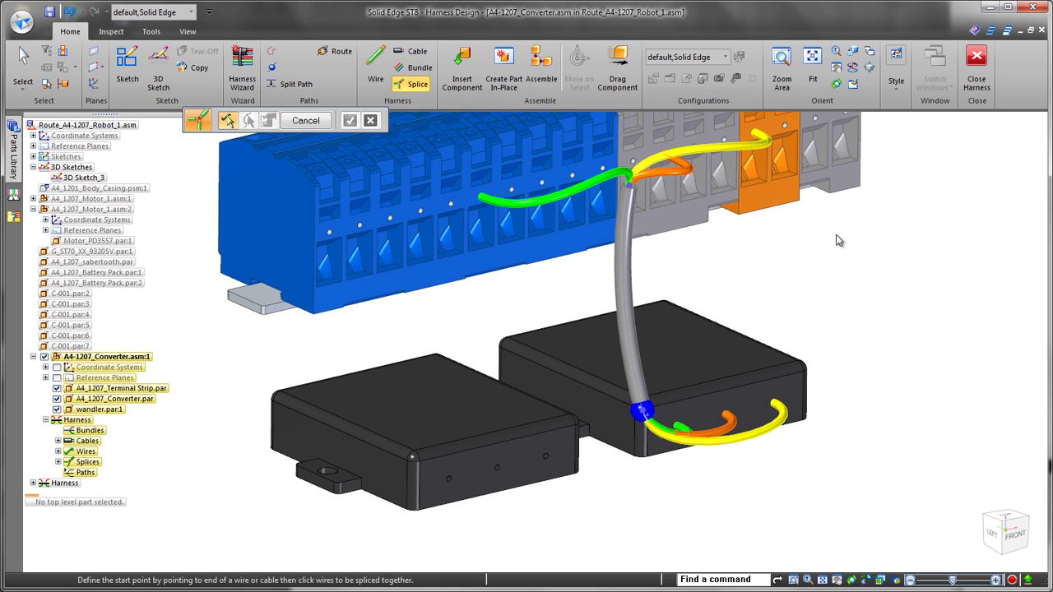
{"action": "key", "text": "Escape"}
- Create a 26-gage Stranded Copper Green wire between the blue splice and the nearest hole of the second converter, using center and end keypoints
{"action": "left_click", "coordinate": [379, 68]}
{"action": "left_click", "coordinate": [585, 121]}
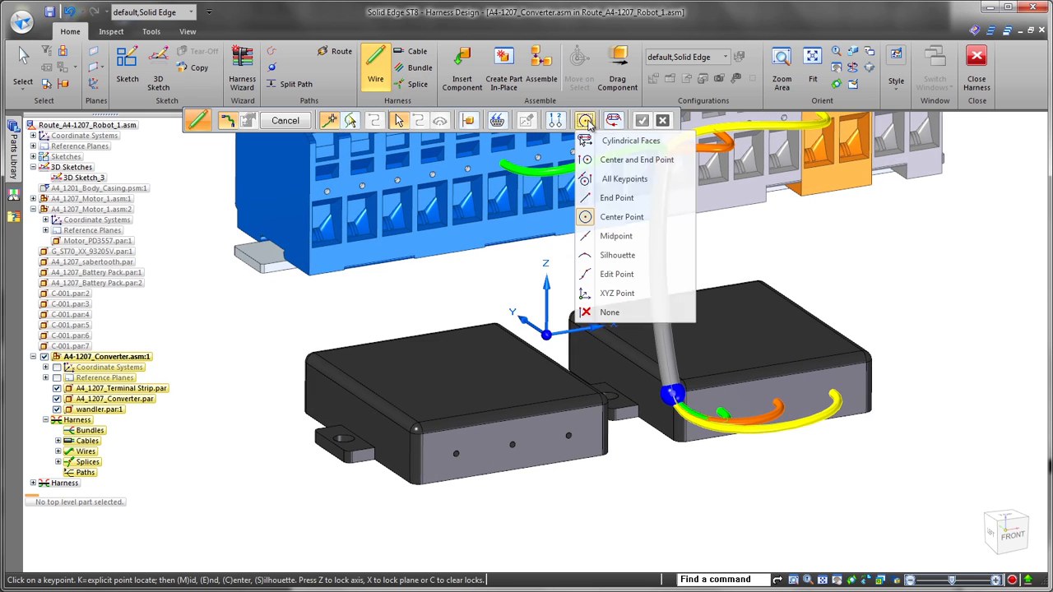
{"action": "left_click", "coordinate": [596, 159]}
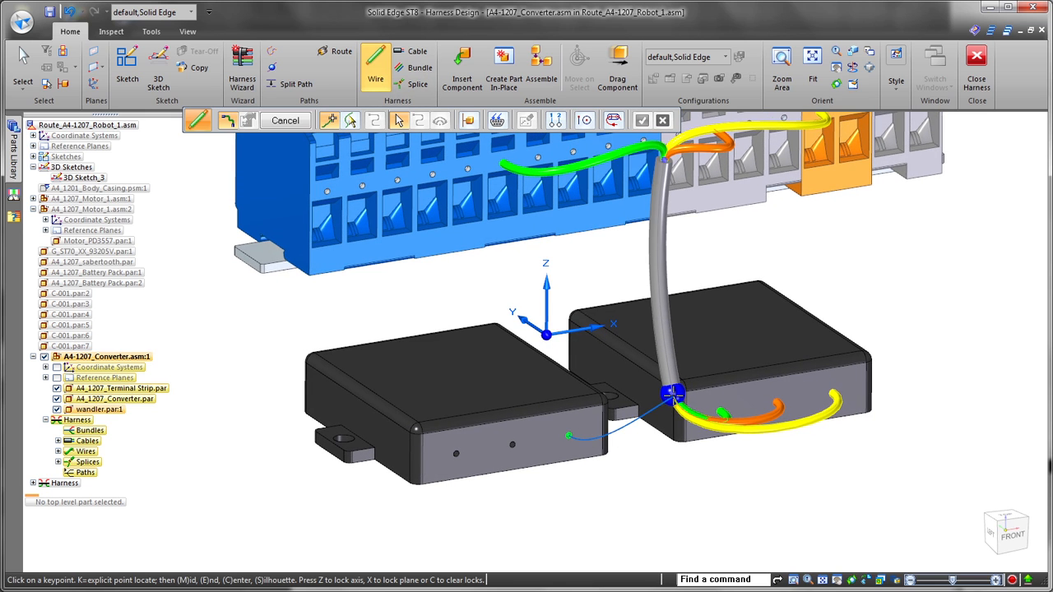
{"action": "left_click", "coordinate": [568, 435]}
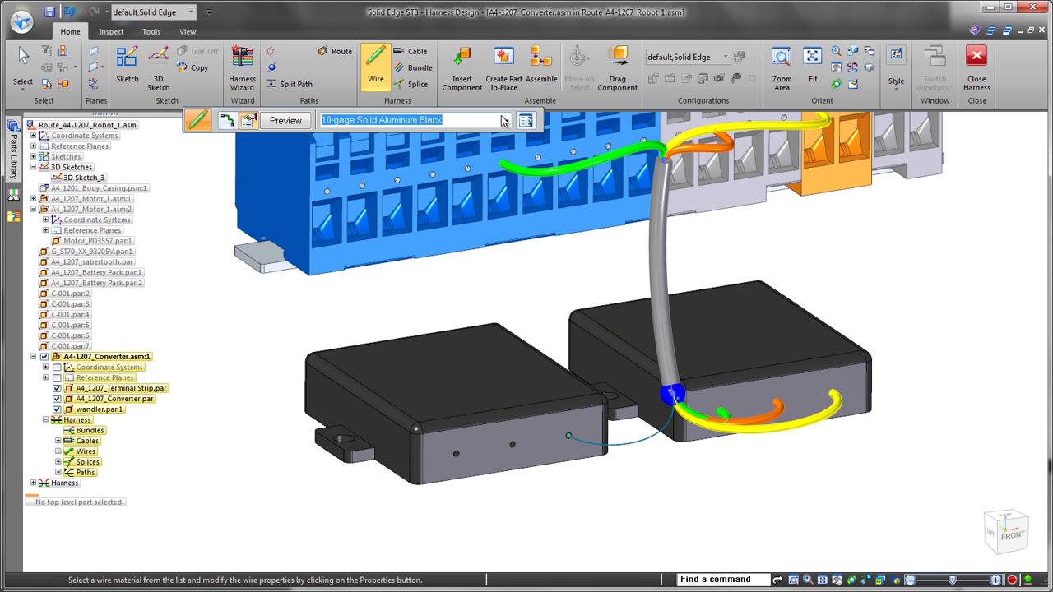
{"action": "left_click", "coordinate": [505, 120]}
{"action": "scroll", "coordinate": [469, 394], "scroll_direction": "down", "scroll_amount": 10}
{"action": "left_click", "coordinate": [465, 403]}
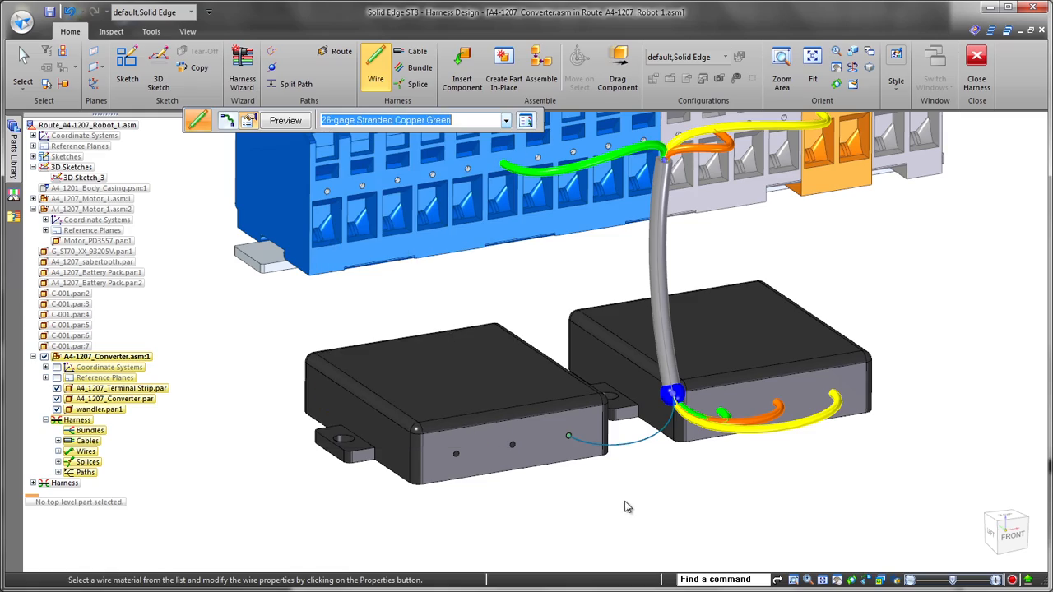
{"action": "right_click", "coordinate": [625, 502]}
{"action": "right_click", "coordinate": [527, 483]}
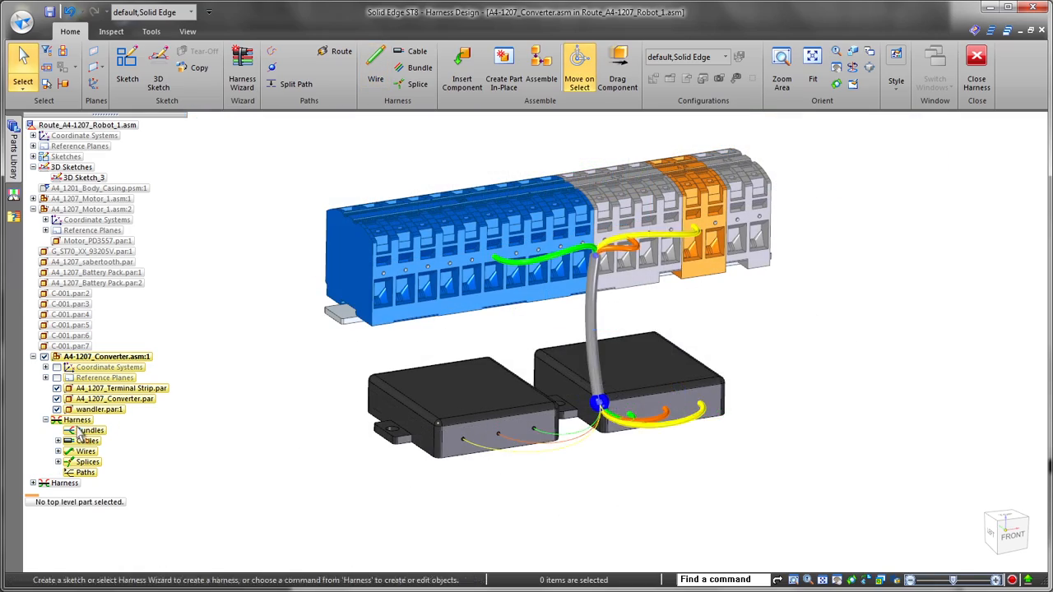
{"action": "right_click", "coordinate": [79, 419]}
{"action": "left_click", "coordinate": [148, 308]}
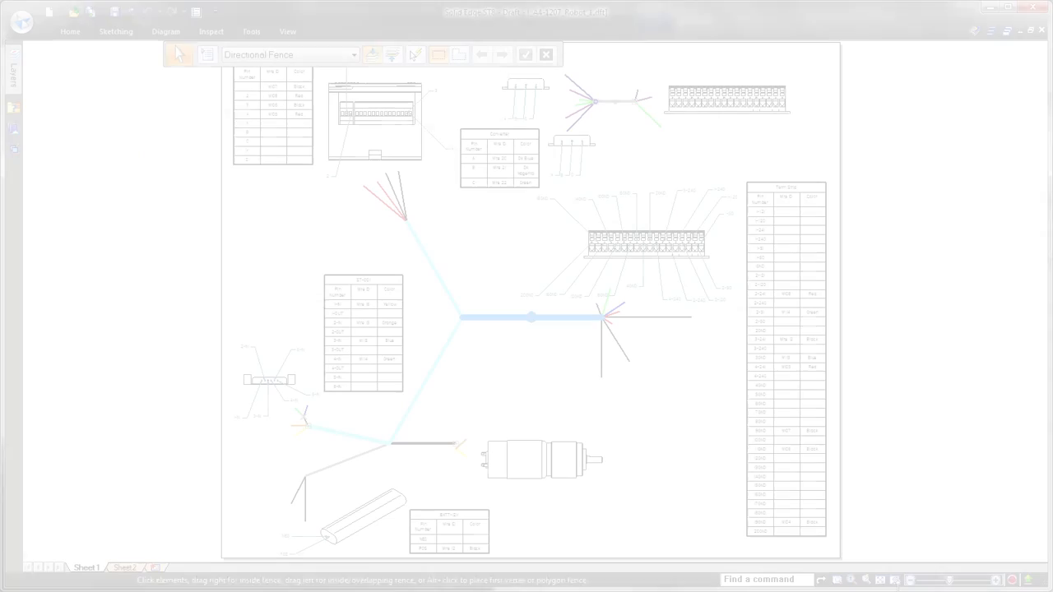
- Set up a callout annotation for the converter's nailboard diagram with the Wiring Harness Name value (%CE) as its text
{"action": "mouse_move", "coordinate": [635, 186]}
{"action": "middle_mouse_down"}
{"action": "mouse_move", "coordinate": [627, 301]}
{"action": "mouse_move", "coordinate": [575, 325]}
{"action": "mouse_move", "coordinate": [573, 361]}
{"action": "middle_mouse_up"}
{"action": "scroll", "coordinate": [632, 236], "scroll_direction": "up", "scroll_amount": 5}
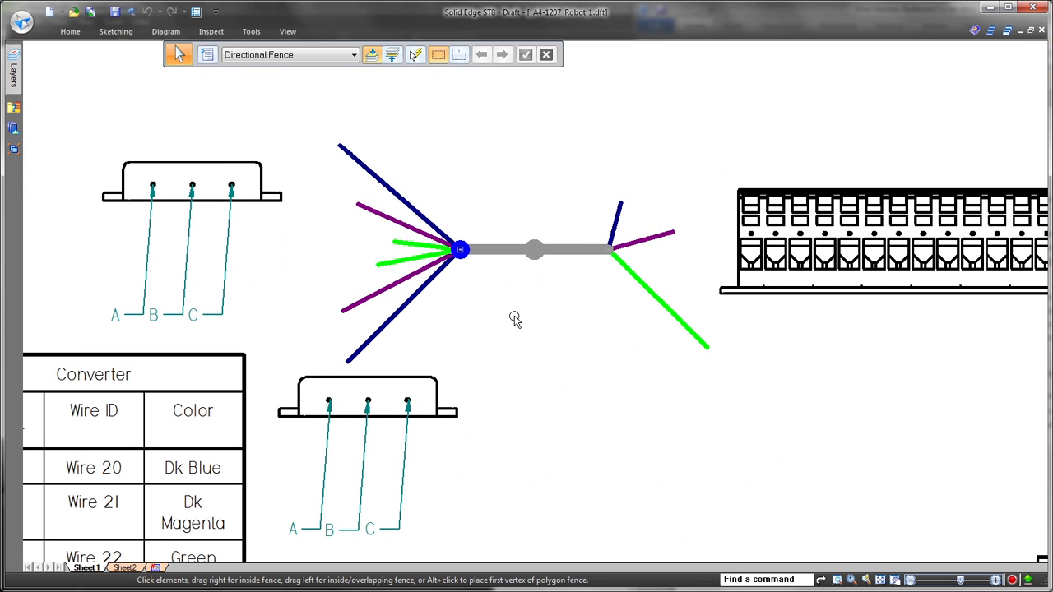
{"action": "left_click", "coordinate": [167, 31]}
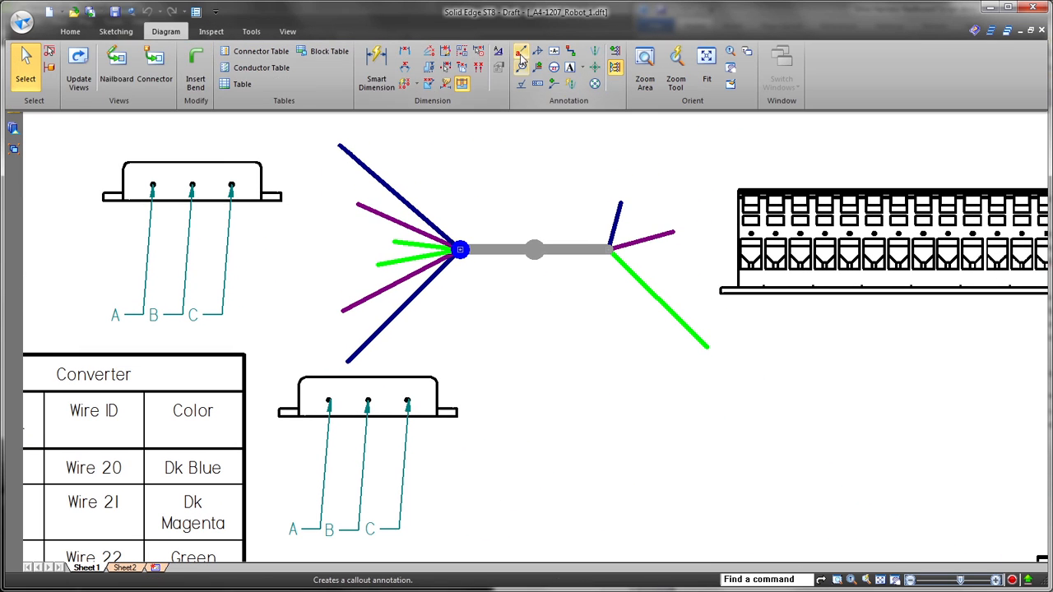
{"action": "left_click", "coordinate": [530, 92]}
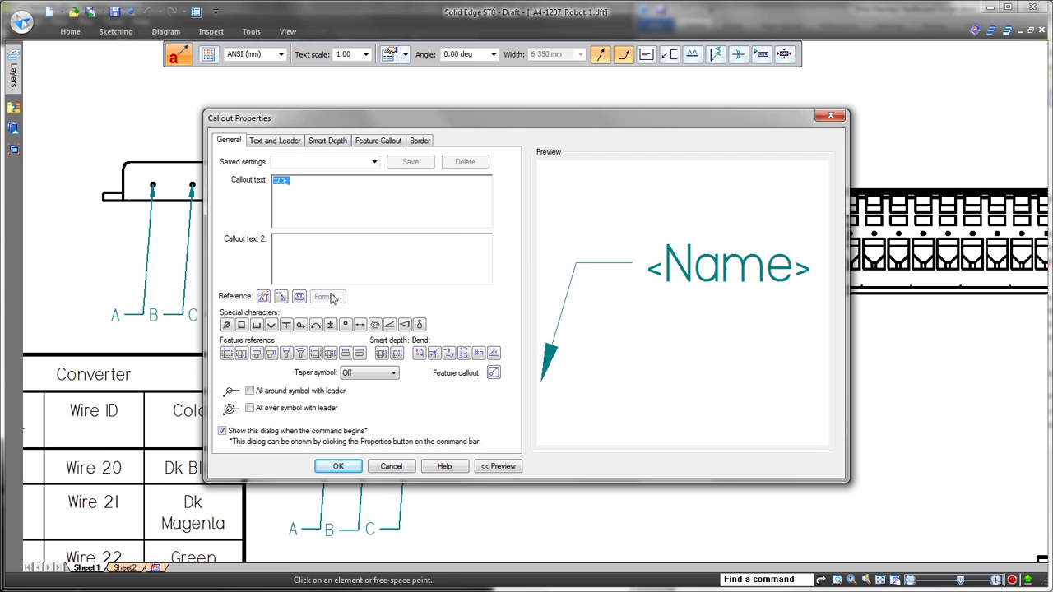
{"action": "left_click", "coordinate": [302, 298]}
{"action": "left_click", "coordinate": [504, 260]}
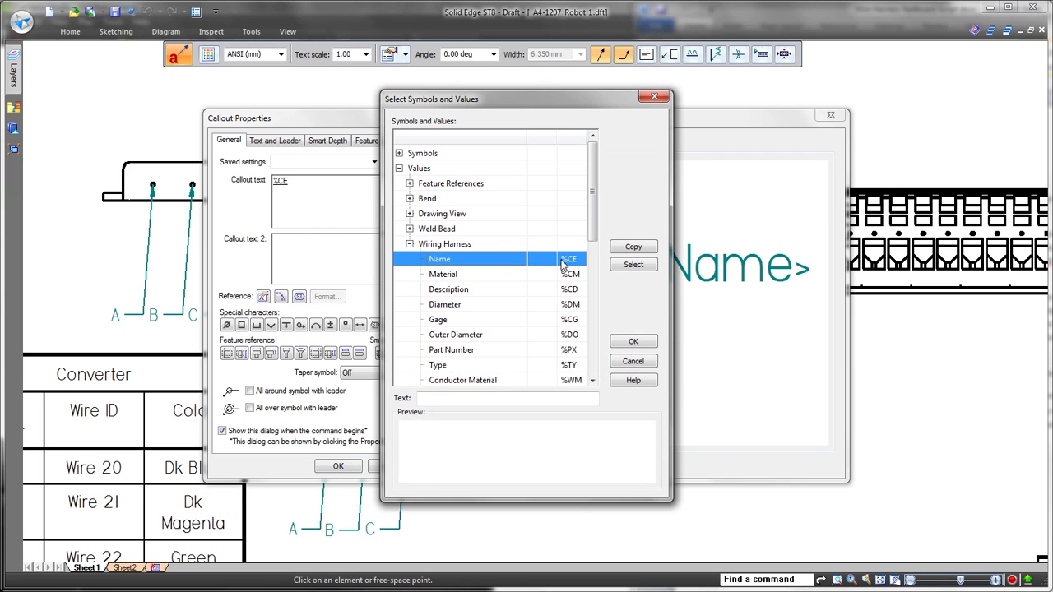
{"action": "left_click", "coordinate": [630, 341]}
{"action": "left_click", "coordinate": [340, 467]}
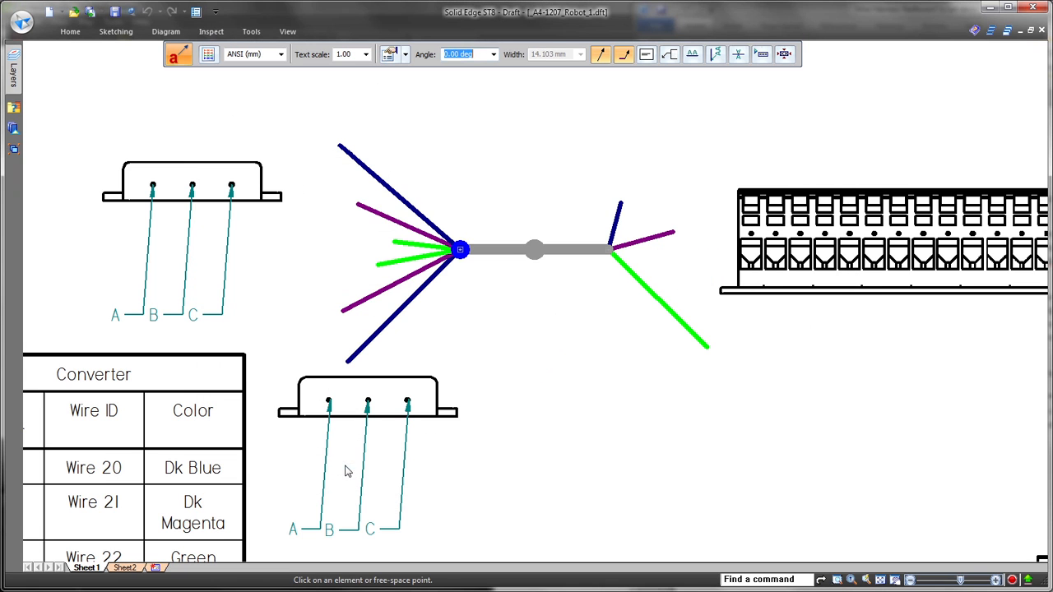
- Place name callouts on the blue splice, the gray cable and the lower green wire at the terminal-strip end
{"action": "left_click", "coordinate": [460, 249]}
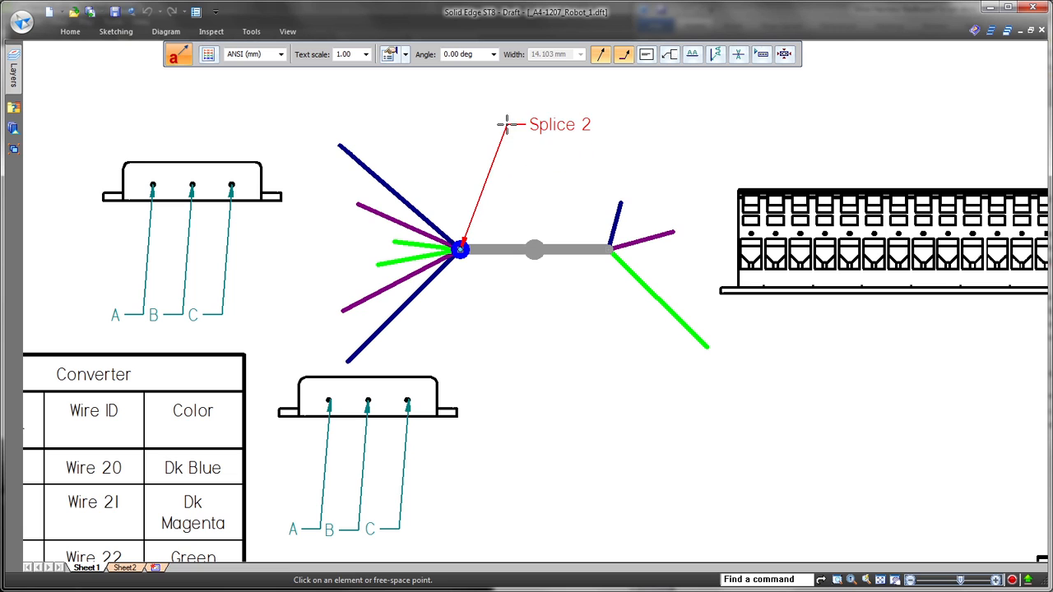
{"action": "left_click", "coordinate": [506, 125]}
{"action": "left_click", "coordinate": [507, 248]}
{"action": "left_click", "coordinate": [528, 337]}
{"action": "left_click", "coordinate": [658, 302]}
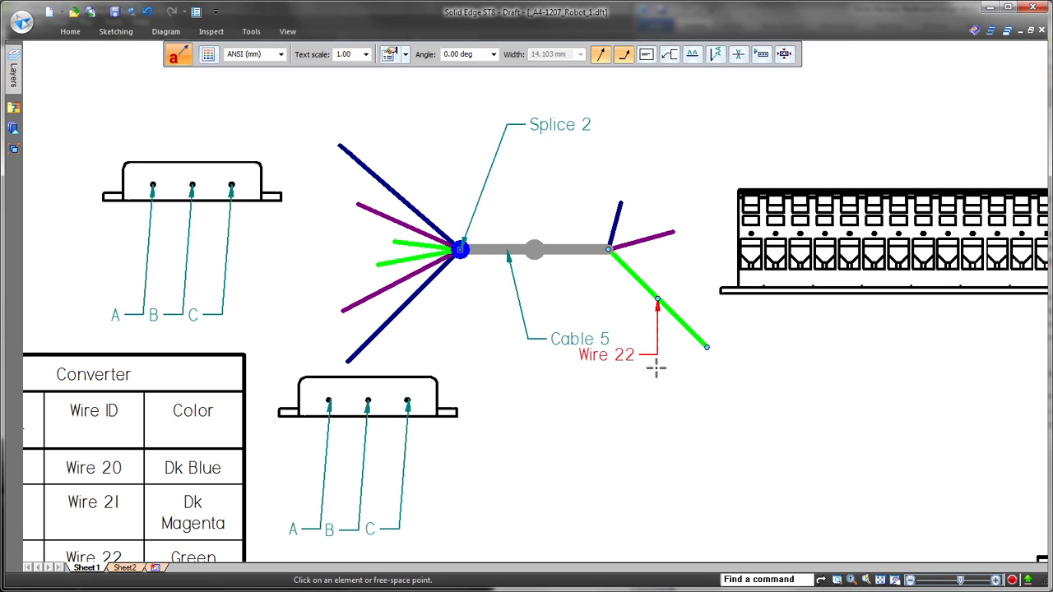
{"action": "left_click", "coordinate": [683, 417]}
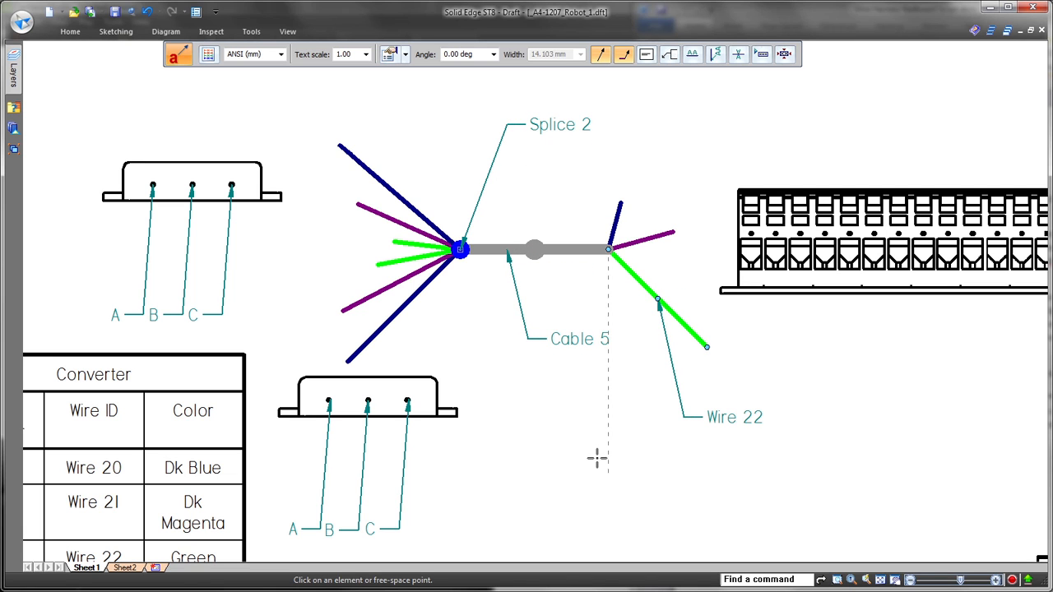
{"action": "key", "text": "Escape"}
- Create a nailboard view of NB_A4-1207_Robot_1.asm on Sheet2, with a largest-diameter main run and a 400 by 350 mm board
{"action": "scroll", "coordinate": [568, 418], "scroll_direction": "down", "scroll_amount": 4}
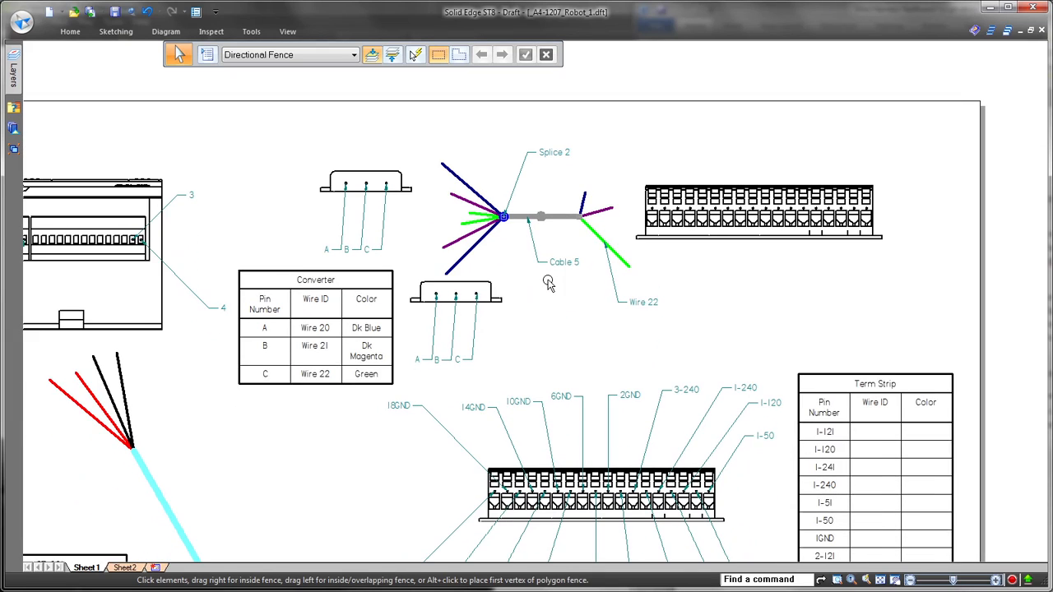
{"action": "left_click", "coordinate": [125, 567]}
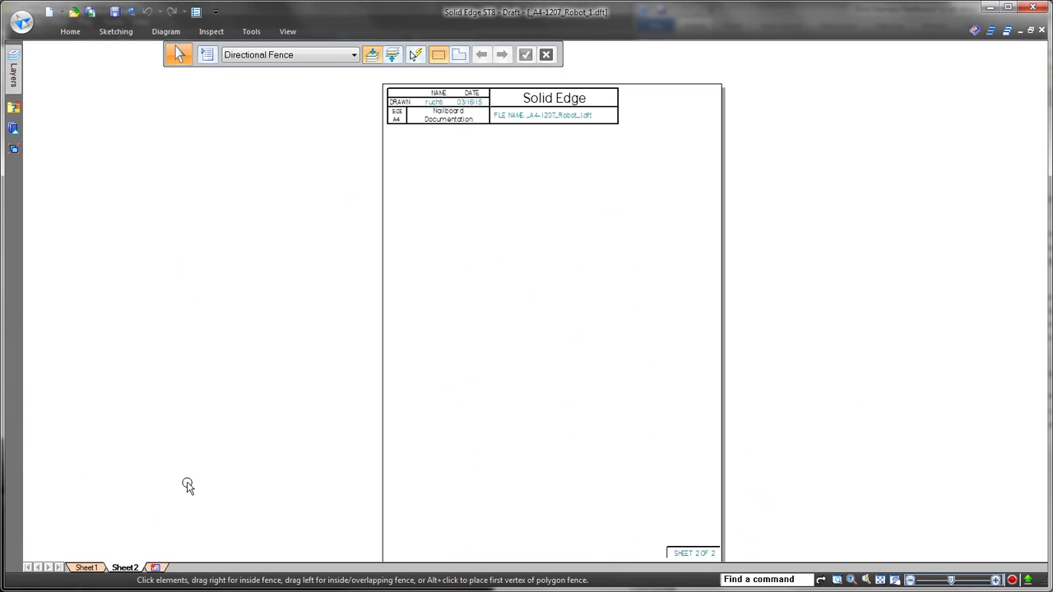
{"action": "left_click", "coordinate": [165, 31]}
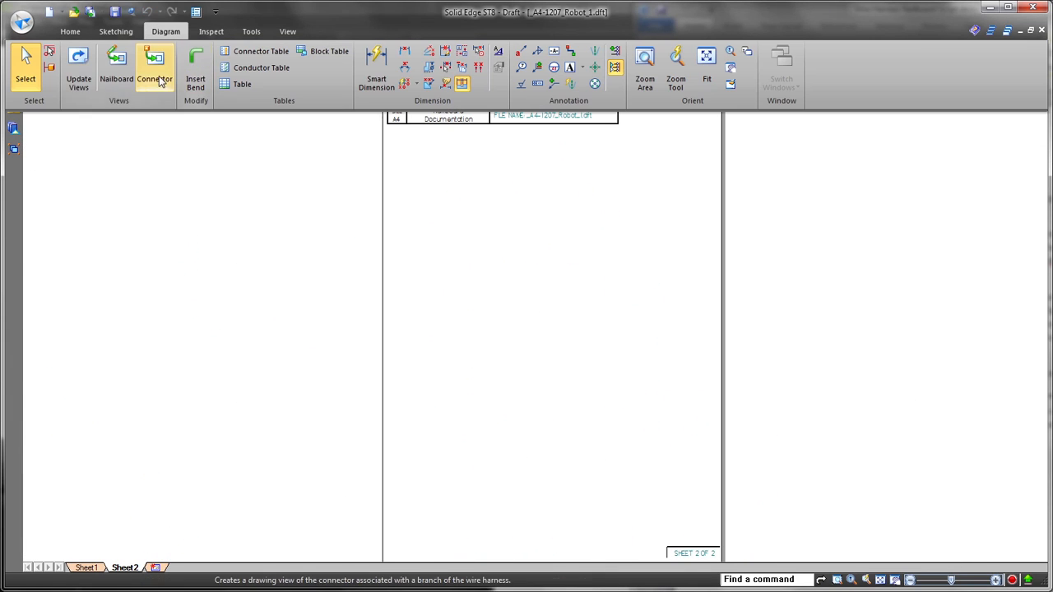
{"action": "left_click", "coordinate": [110, 68]}
{"action": "left_click", "coordinate": [352, 165]}
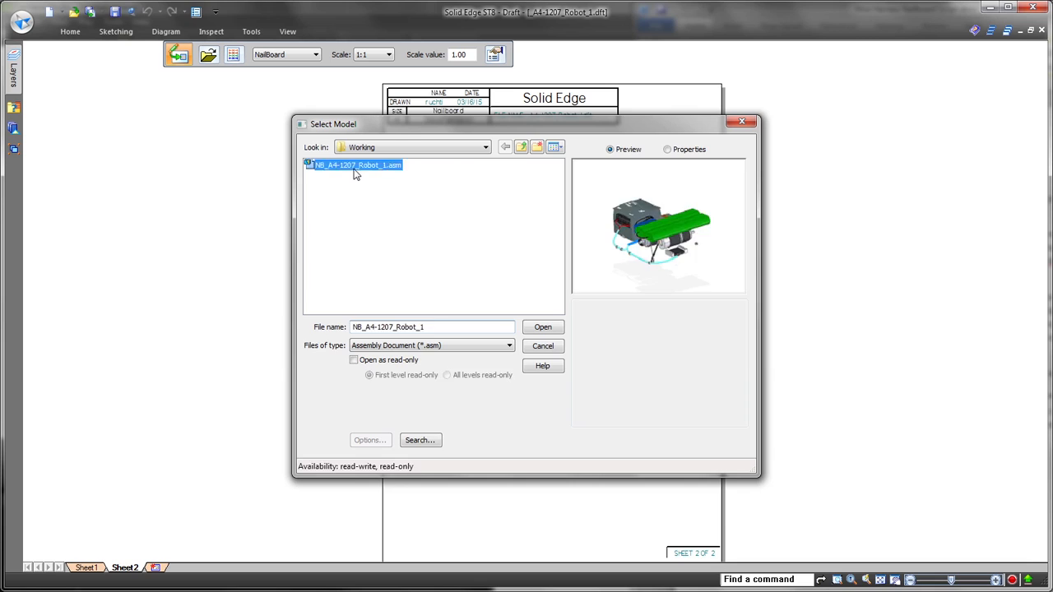
{"action": "left_click", "coordinate": [543, 326]}
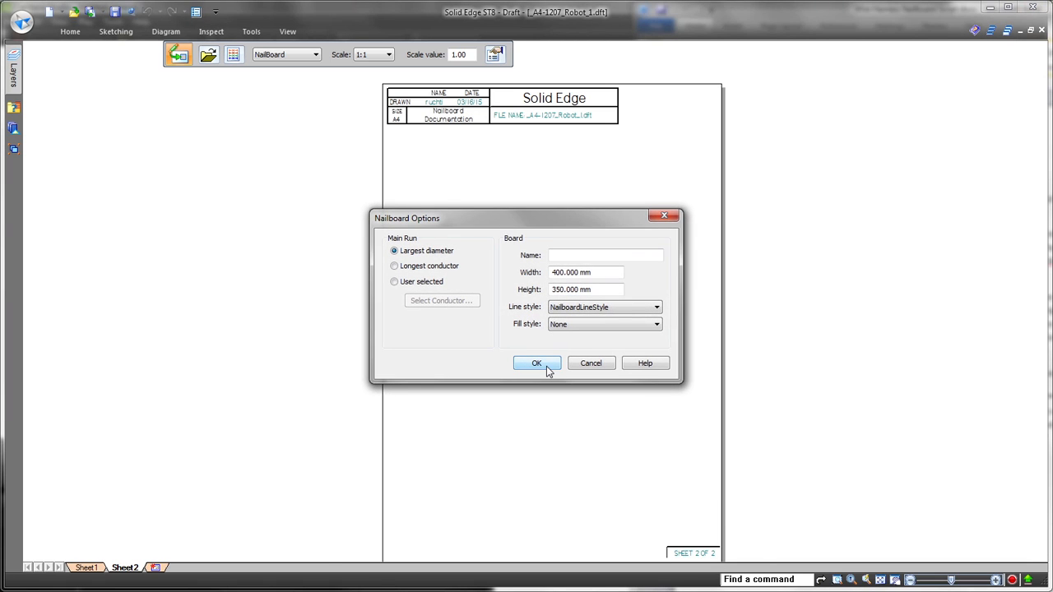
{"action": "left_click", "coordinate": [536, 364]}
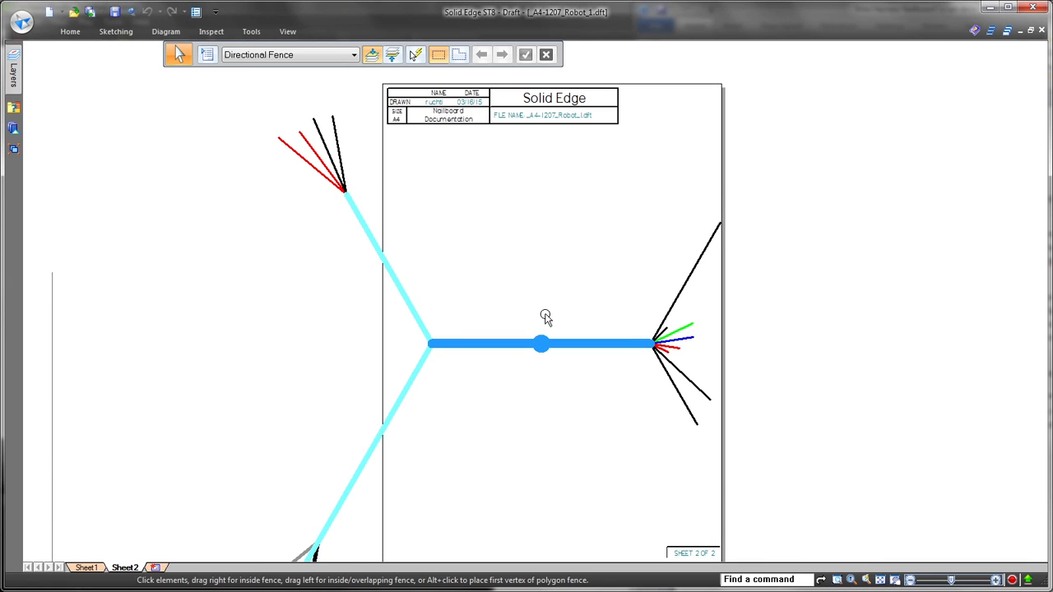
- Scale the nailboard view to 1:2 and move the main and small harness diagrams inside the sheet border
{"action": "scroll", "coordinate": [498, 225], "scroll_direction": "down", "scroll_amount": 4}
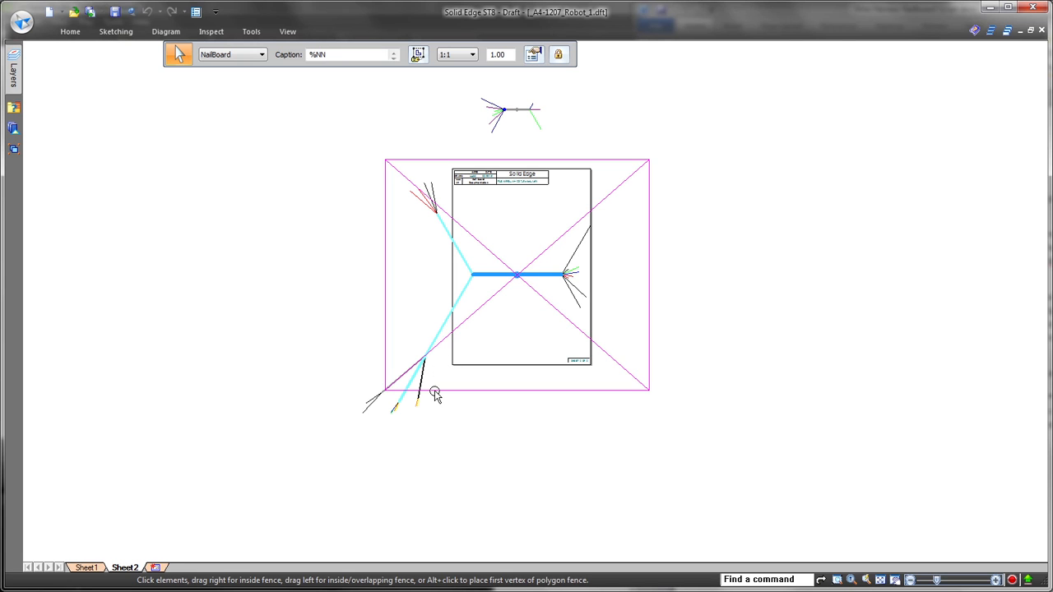
{"action": "left_click", "coordinate": [457, 54]}
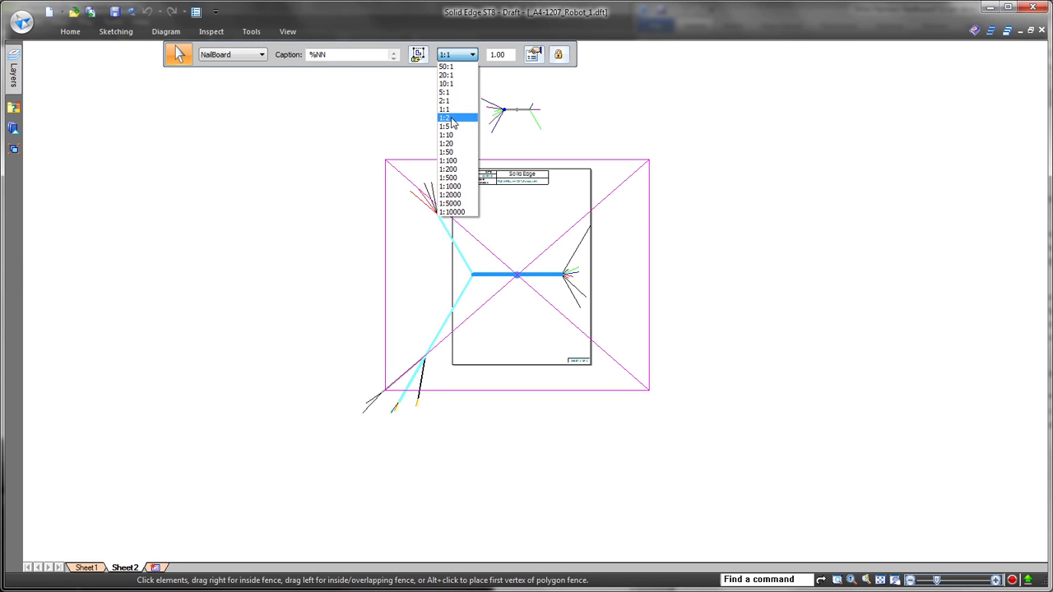
{"action": "left_click", "coordinate": [453, 125]}
{"action": "scroll", "coordinate": [550, 253], "scroll_direction": "up", "scroll_amount": 4}
{"action": "left_click", "coordinate": [526, 311]}
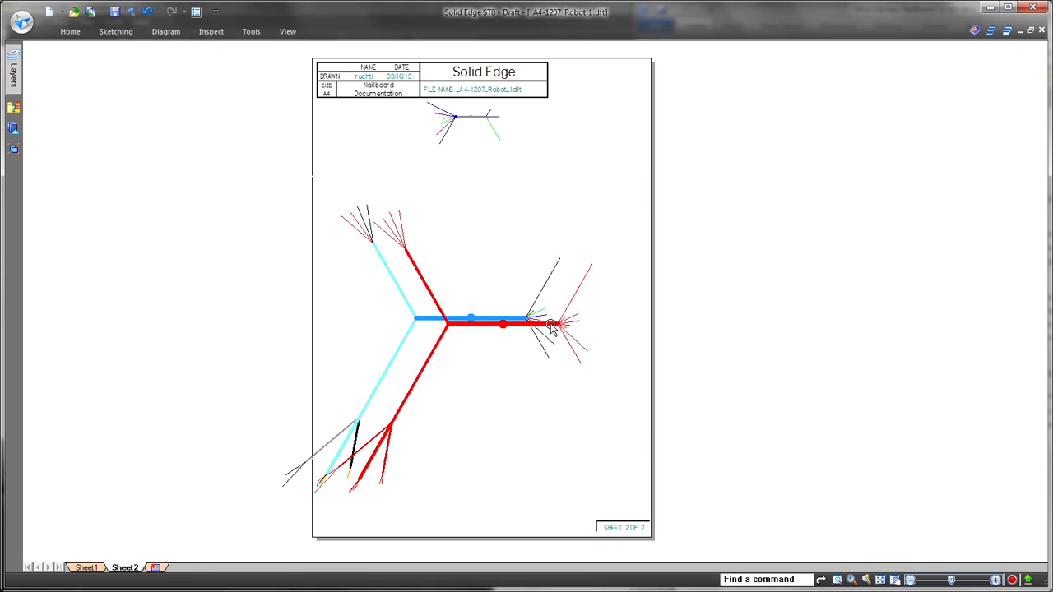
{"action": "mouse_move", "coordinate": [481, 124]}
{"action": "left_mouse_down"}
{"action": "mouse_move", "coordinate": [481, 148]}
{"action": "mouse_move", "coordinate": [527, 196]}
{"action": "left_mouse_up"}
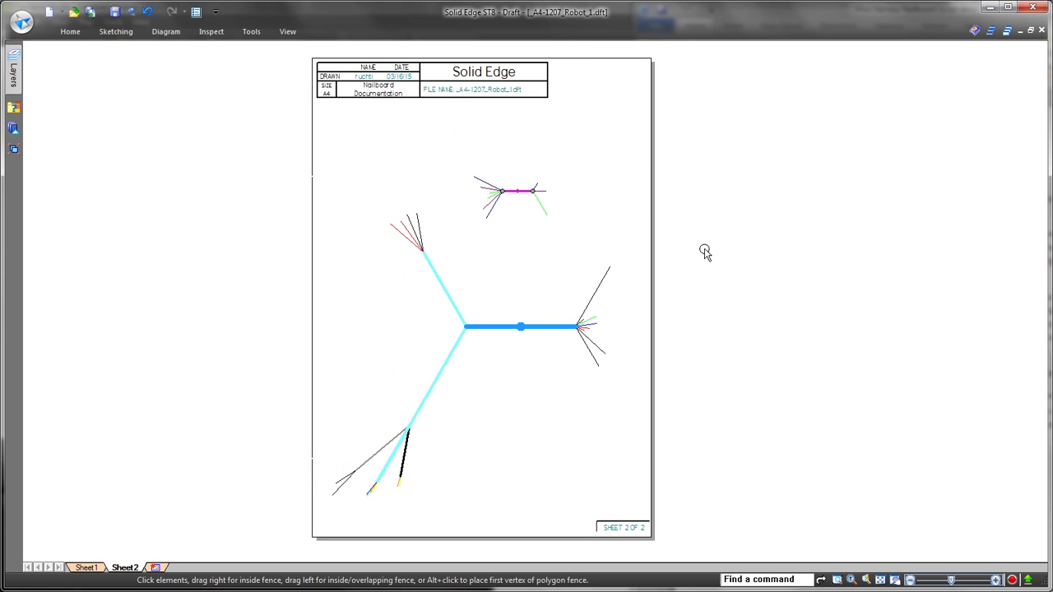
- Create a conductor table of the nailboard view using the saved settings Harness Documentation
{"action": "scroll", "coordinate": [531, 317], "scroll_direction": "up", "scroll_amount": 2}
{"action": "scroll", "coordinate": [519, 289], "scroll_direction": "down", "scroll_amount": 2}
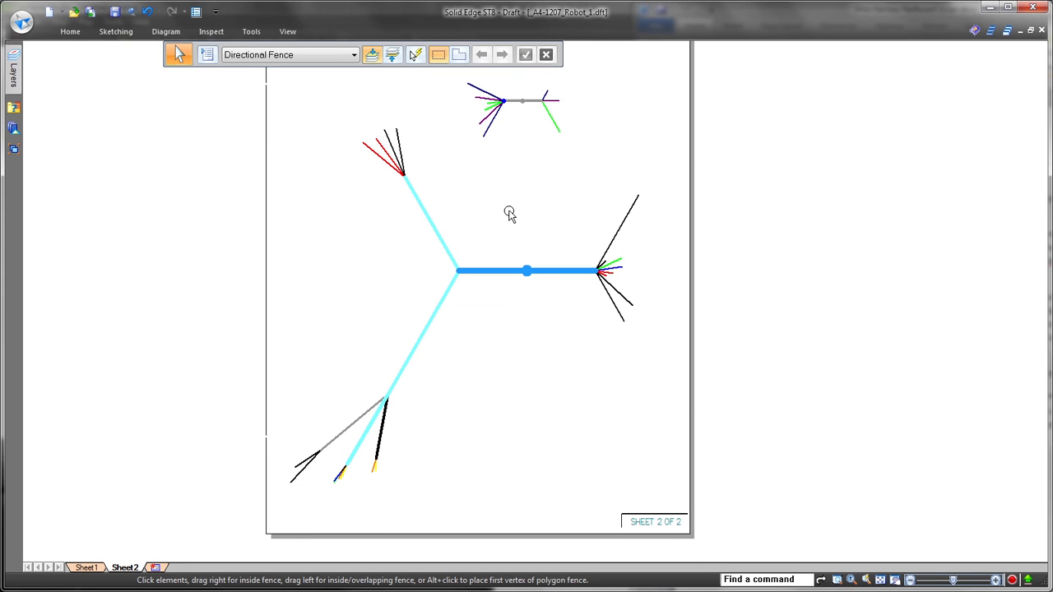
{"action": "left_click", "coordinate": [165, 31]}
{"action": "left_click", "coordinate": [243, 68]}
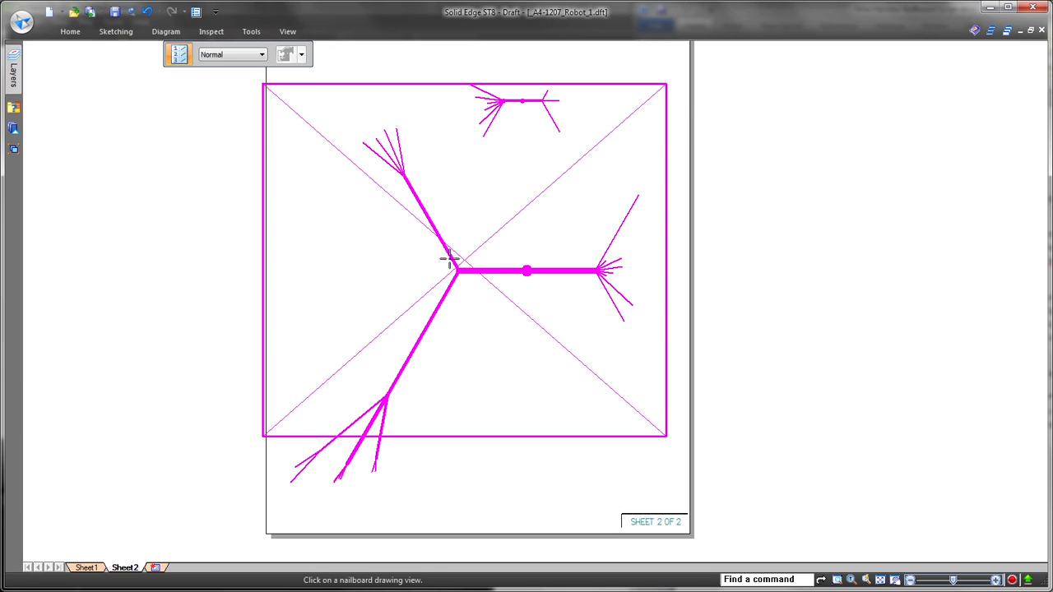
{"action": "left_click", "coordinate": [302, 55]}
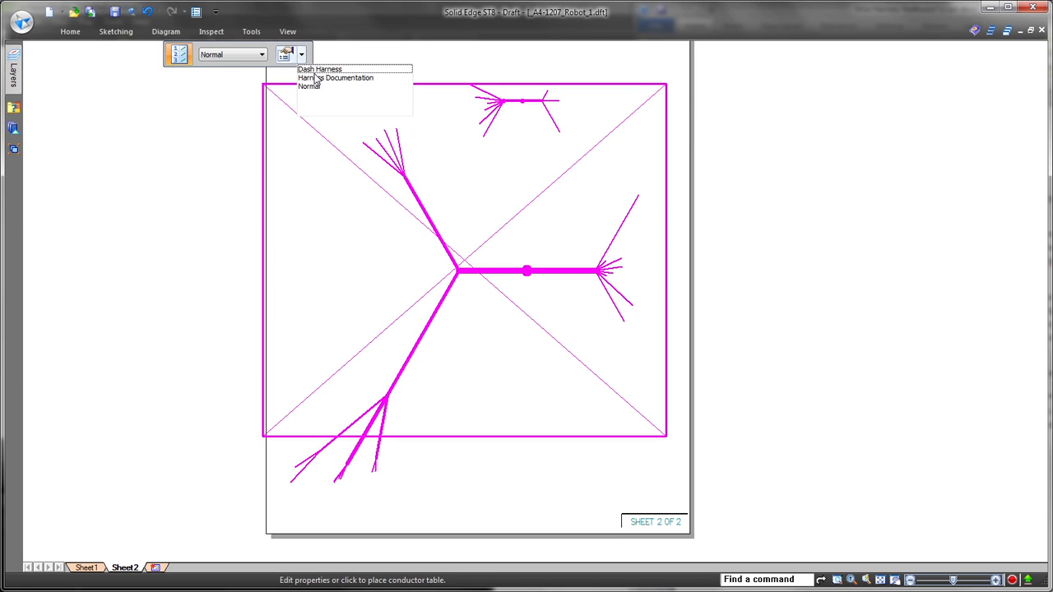
{"action": "left_click", "coordinate": [317, 79]}
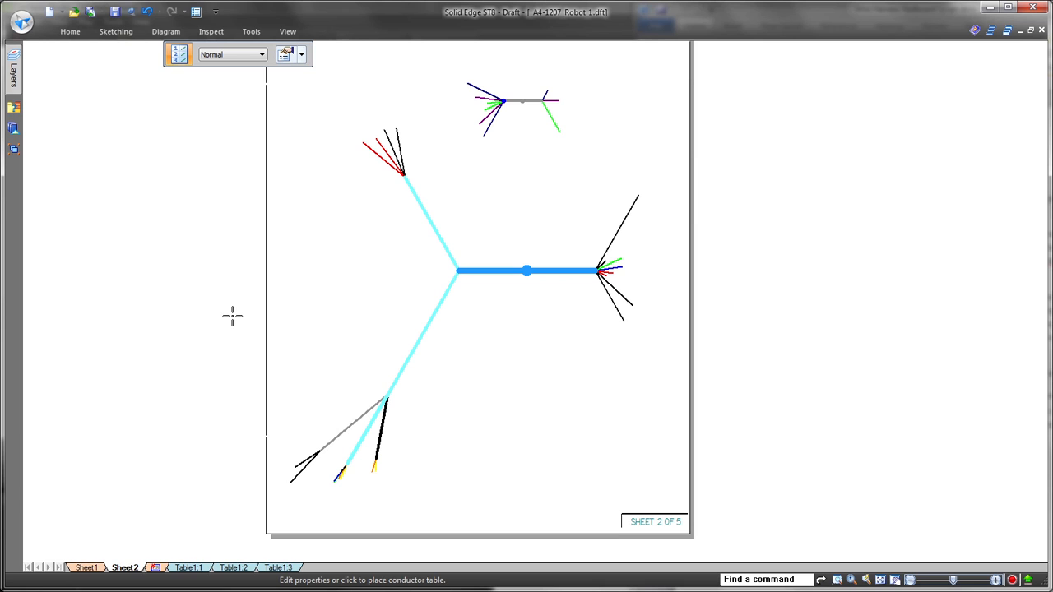
{"action": "right_click", "coordinate": [197, 238]}
- Review the wire run list on the three table sheets and the complete nailboard layout on Sheet1
{"action": "left_click", "coordinate": [188, 567]}
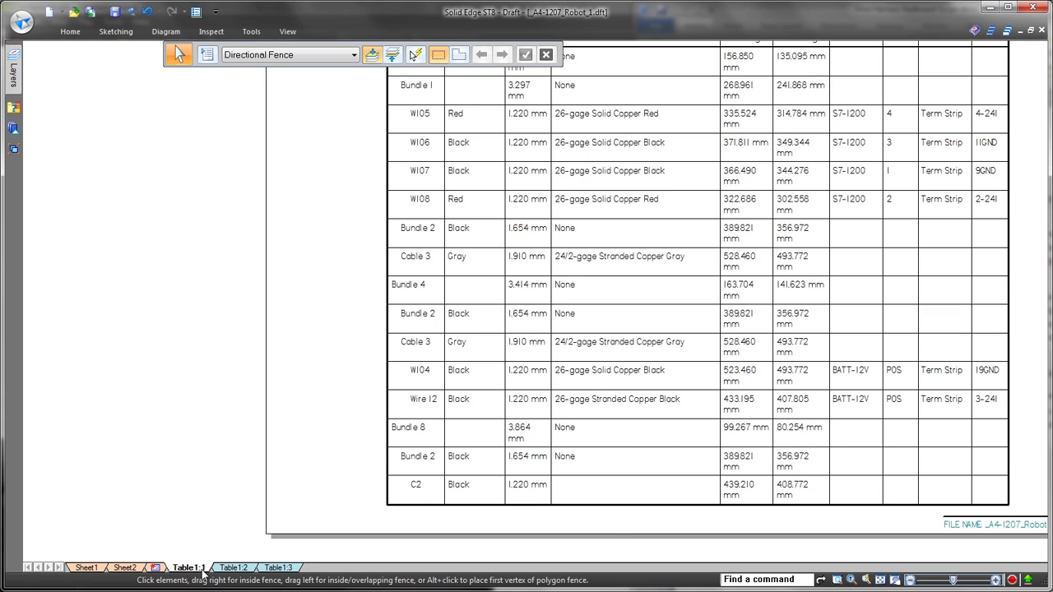
{"action": "scroll", "coordinate": [202, 429], "scroll_direction": "down", "scroll_amount": 1}
{"action": "middle_click_drag", "start_coordinate": [499, 370], "coordinate": [450, 409]}
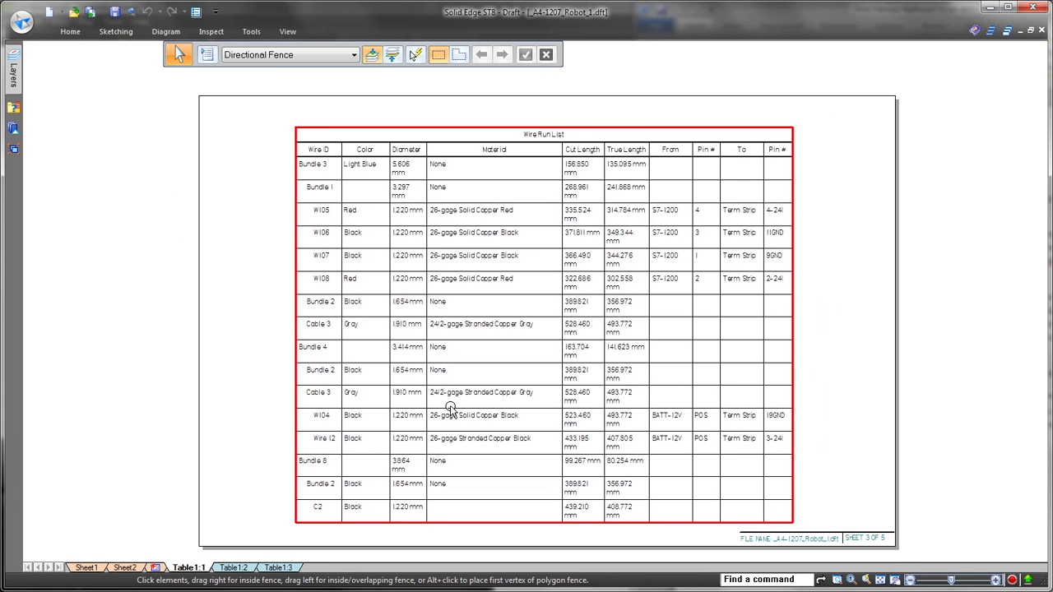
{"action": "left_click", "coordinate": [239, 567]}
{"action": "left_click", "coordinate": [278, 567]}
{"action": "left_click", "coordinate": [195, 568]}
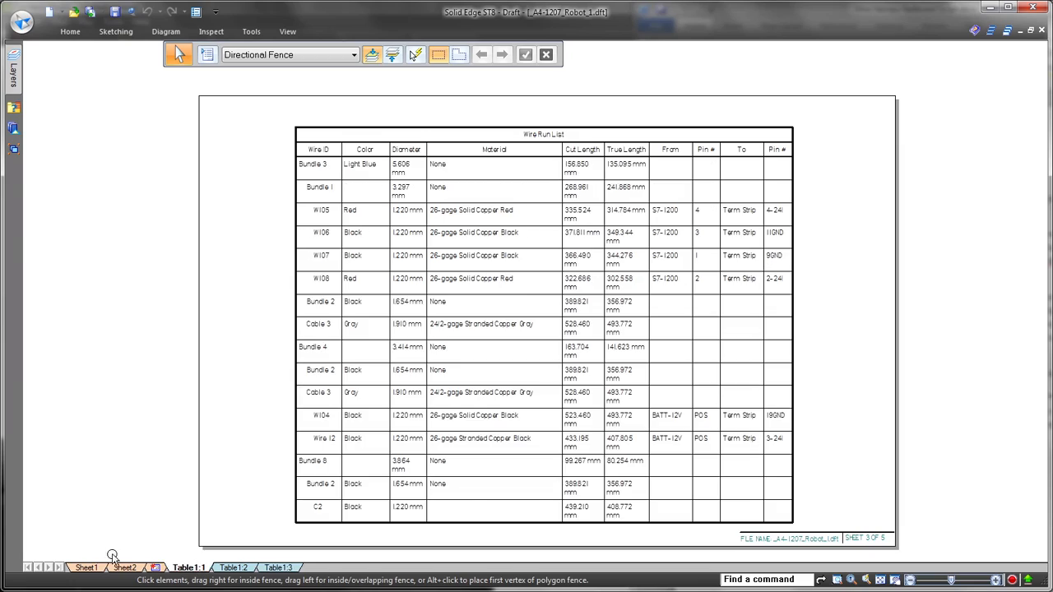
{"action": "left_click", "coordinate": [86, 568]}
{"action": "scroll", "coordinate": [578, 343], "scroll_direction": "down", "scroll_amount": 2}
{"action": "middle_click_drag", "start_coordinate": [579, 343], "coordinate": [617, 200]}
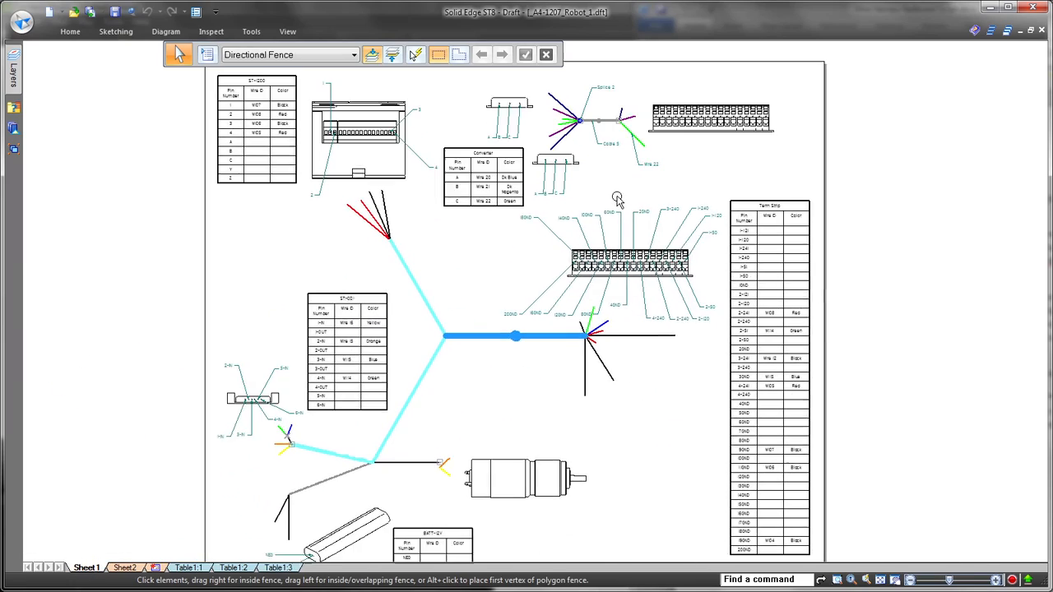
{"action": "scroll", "coordinate": [627, 246], "scroll_direction": "down", "scroll_amount": 1}
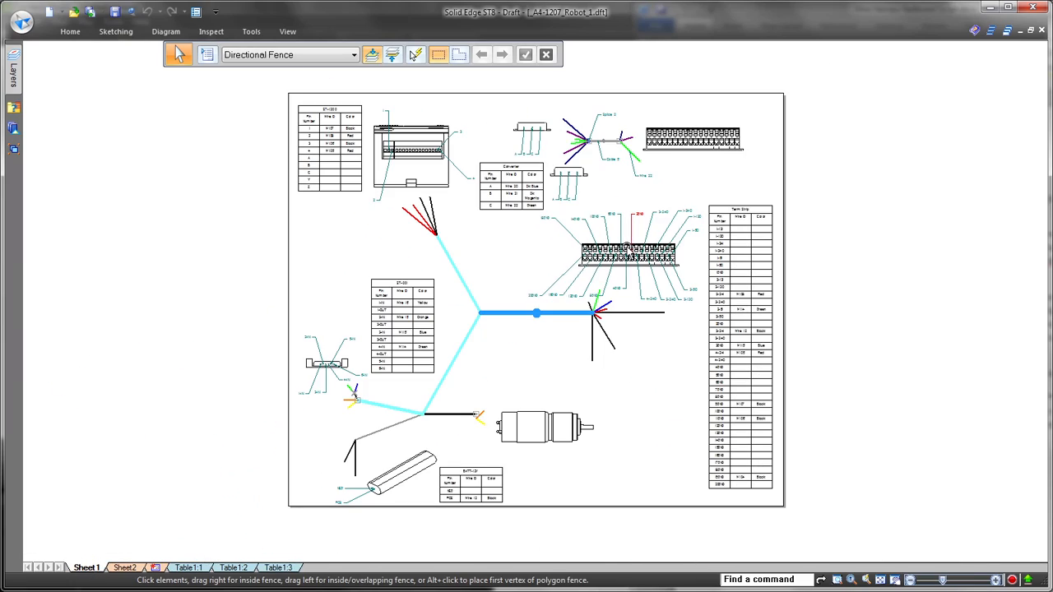